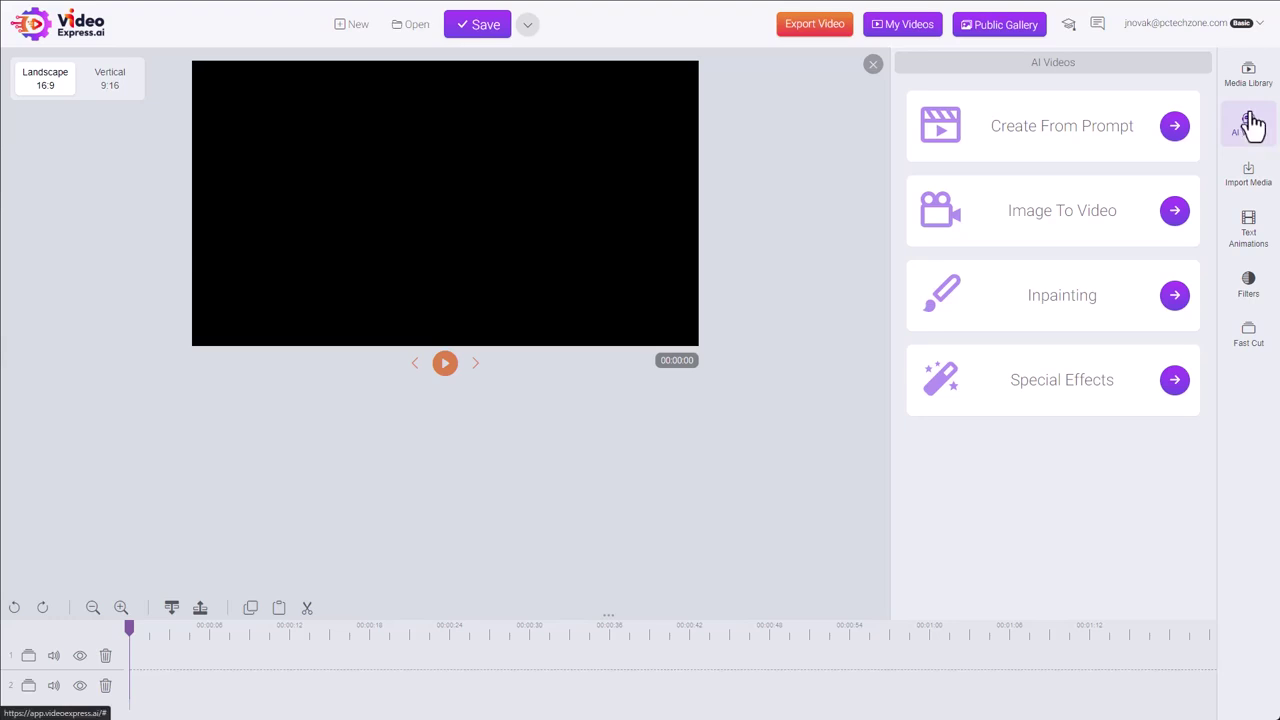
# Start a Create From Prompt project and list the Human, 2D, 3D, PhotoRealistic and Other style presets
pyautogui.click(1175, 130)
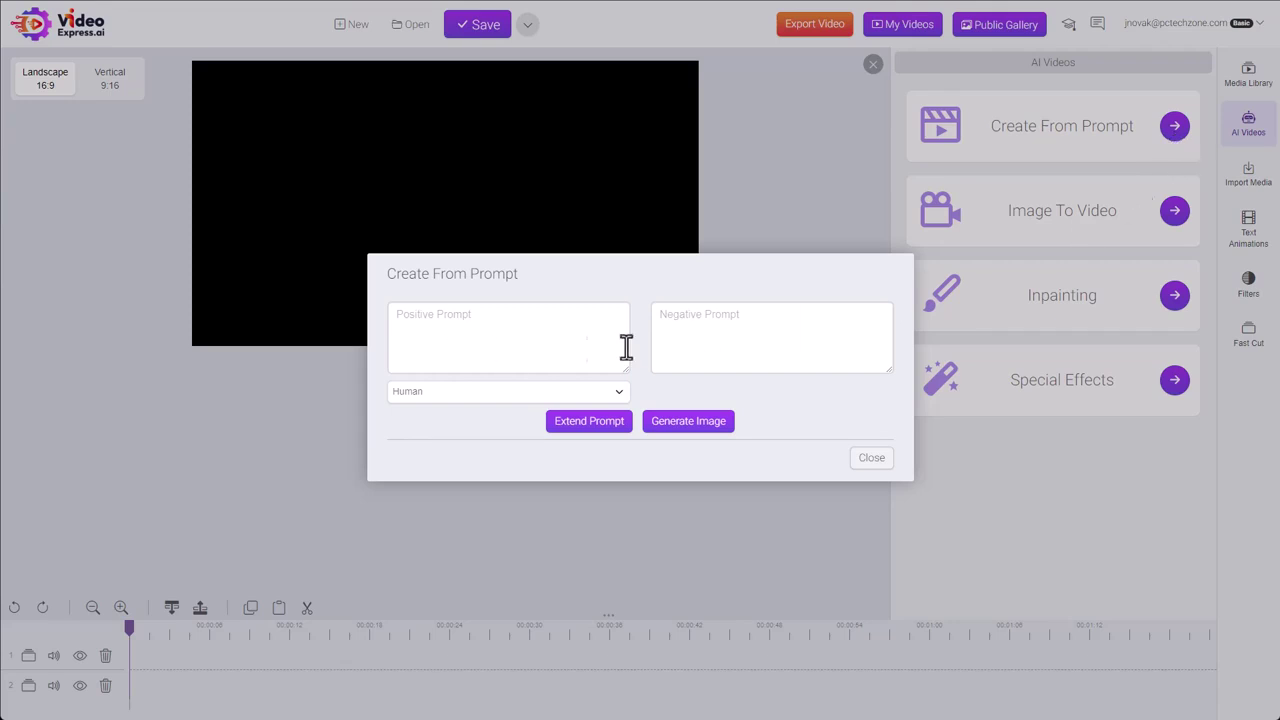
pyautogui.click(435, 401)
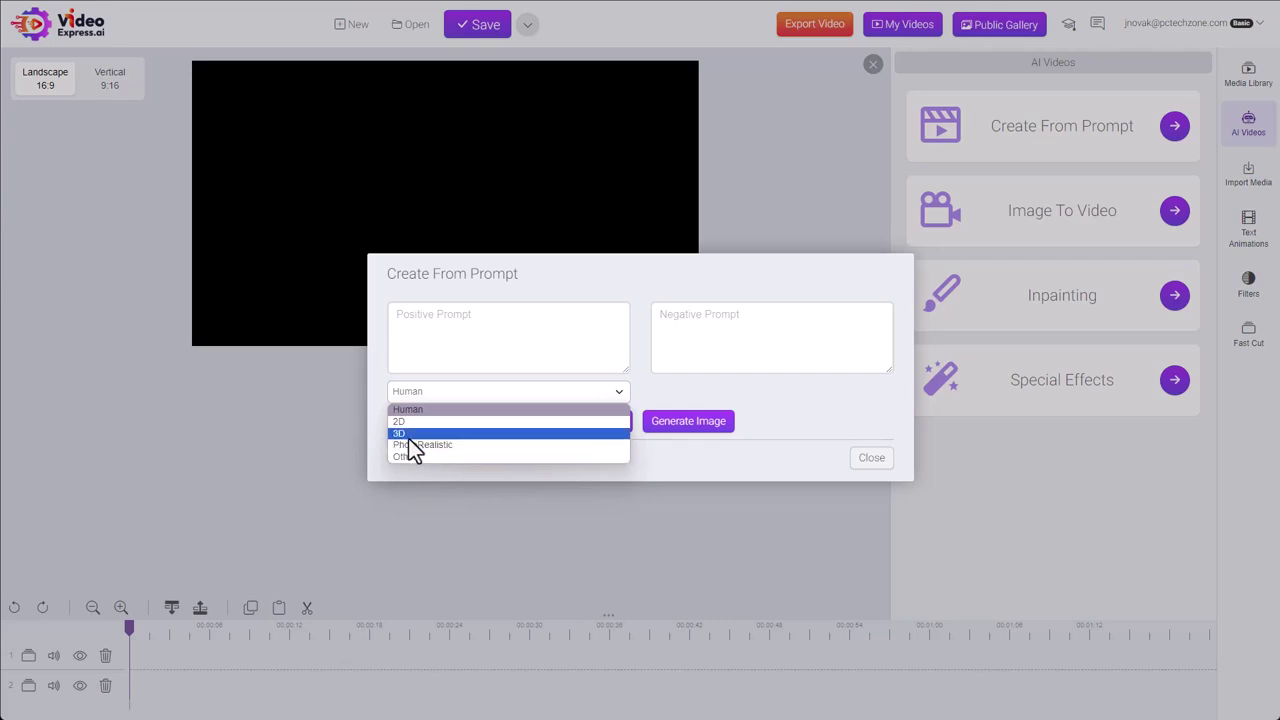
# Pick the 3D style and enter the positive prompt 'a cute cat in a mushroom city'
pyautogui.click(408, 436)
pyautogui.click(508, 331)
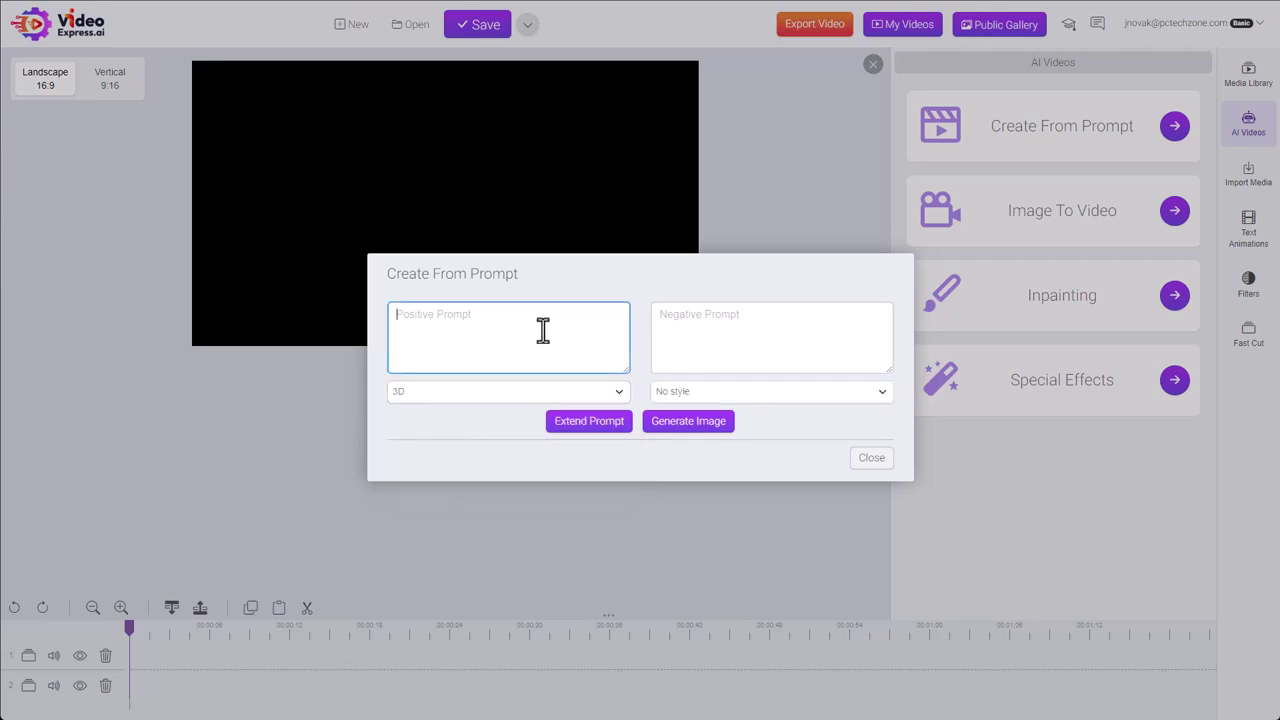
pyautogui.write('a cute cat in a mushroom city')
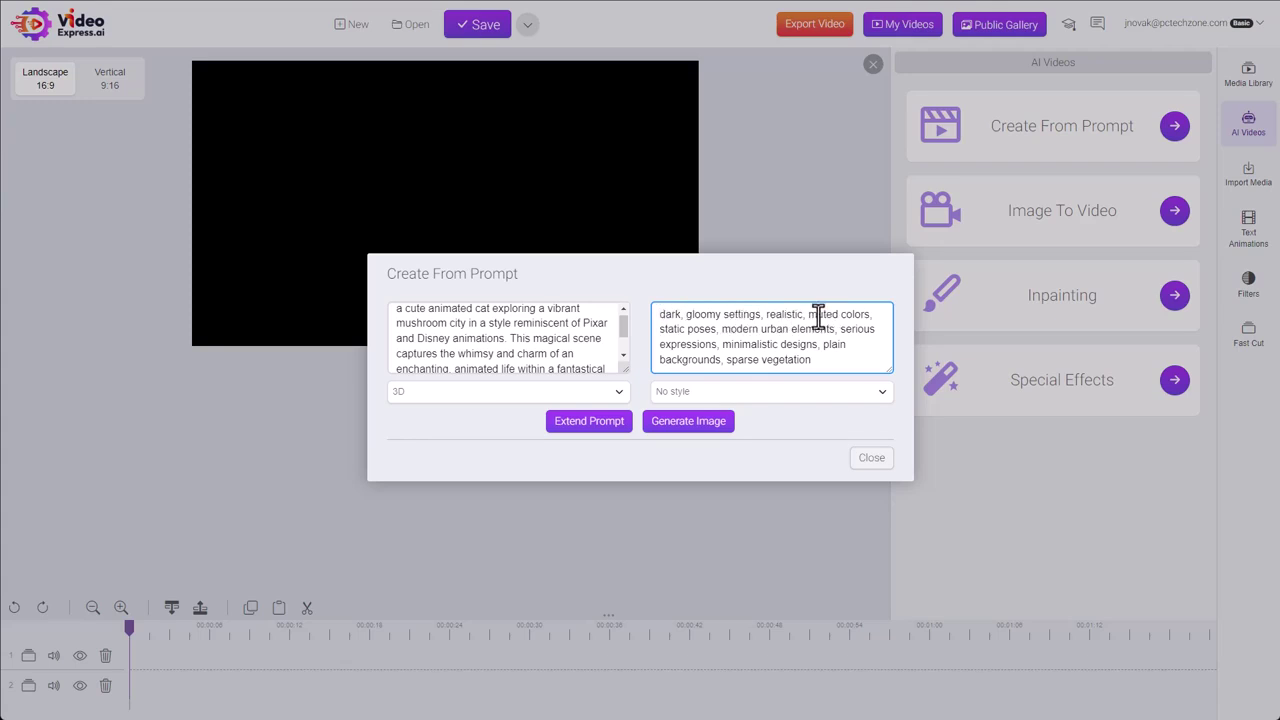
# Replace the positive prompt with the short cat prompt and clear the Negative Prompt
pyautogui.click(470, 347)
pyautogui.hotkey('ctrl', 'a')
pyautogui.write('a cute cat in a mushroom city')
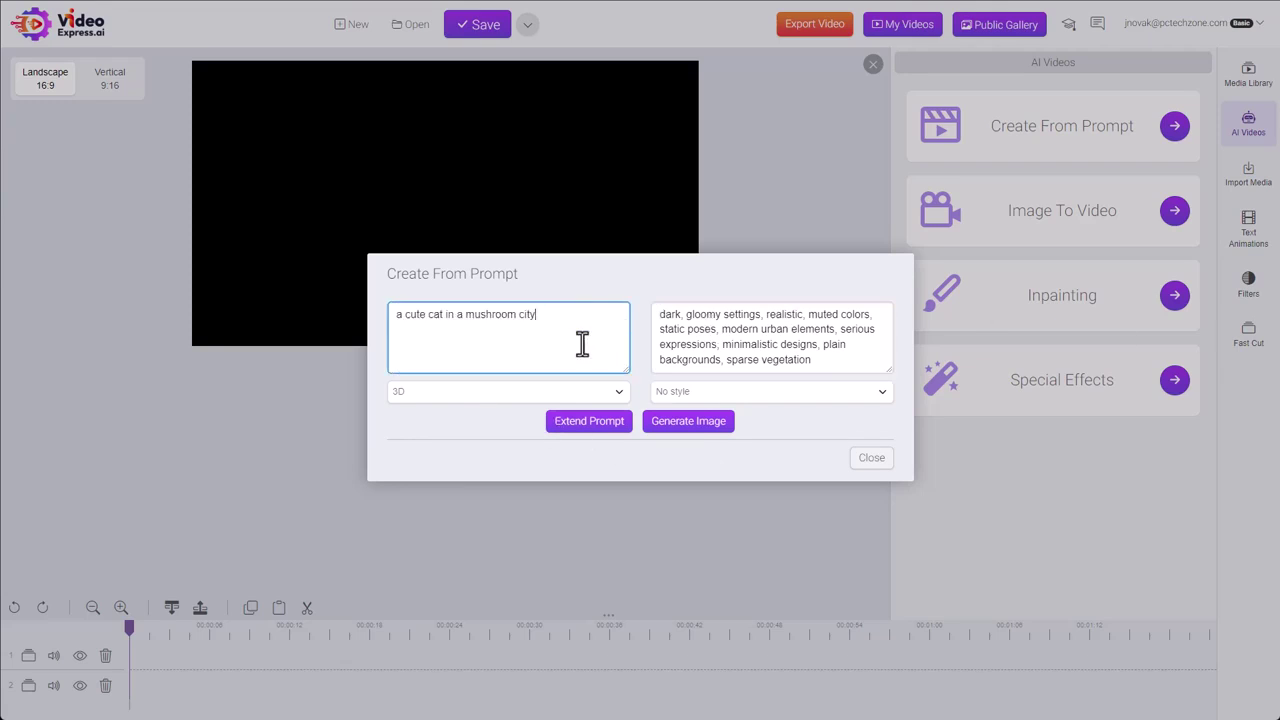
pyautogui.tripleClick(723, 334)
pyautogui.press('BackSpace')
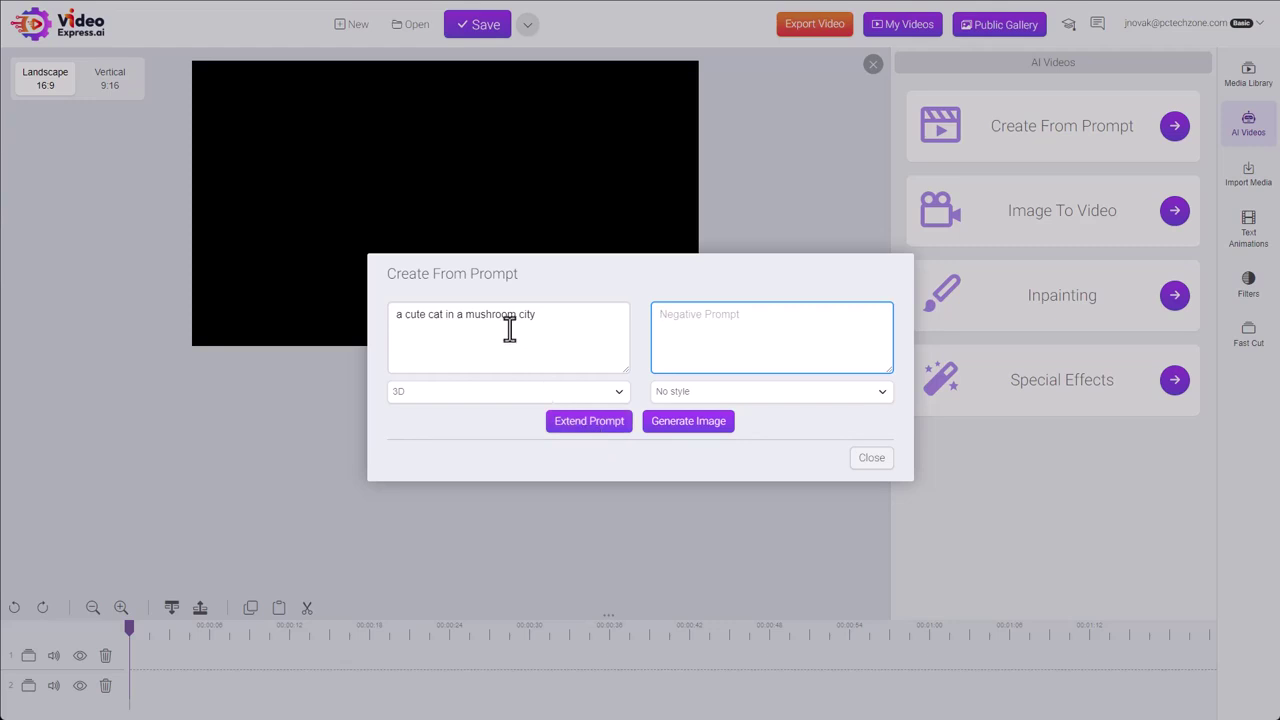
# Auto-extend the short prompt into detailed prompts and review the generated text
pyautogui.click(563, 428)
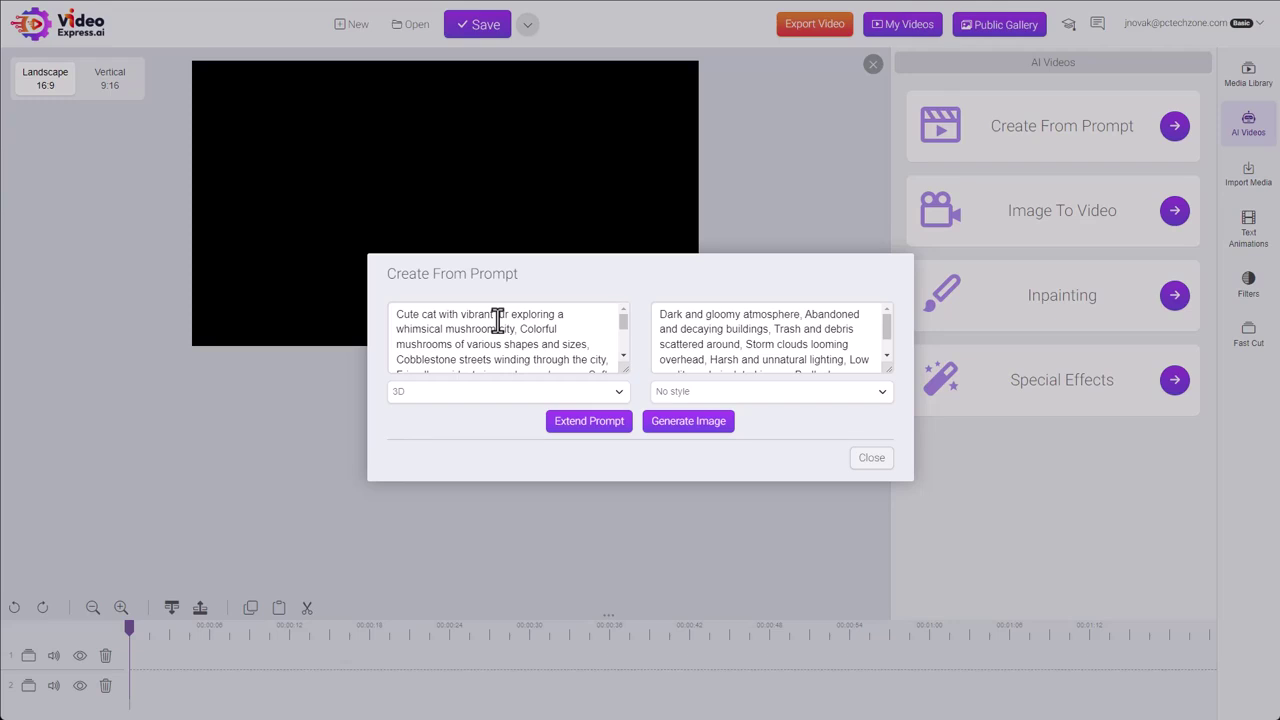
pyautogui.scroll(-2, 497, 320)
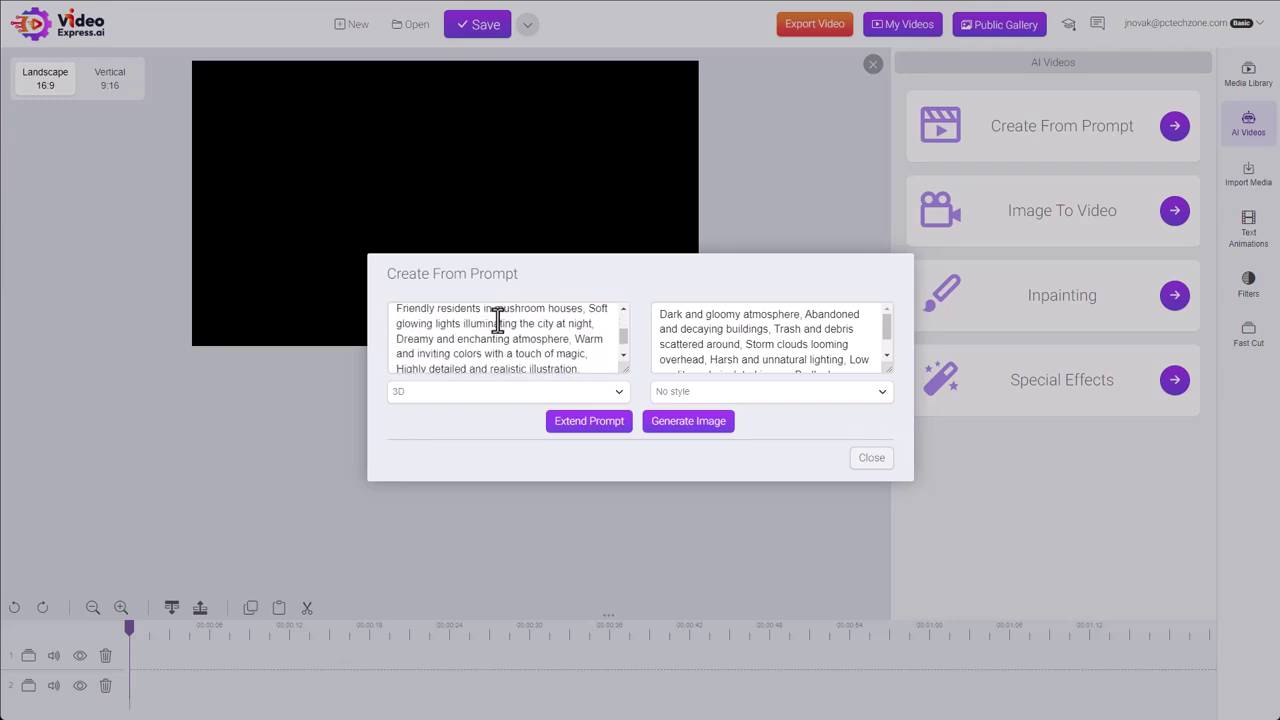
pyautogui.scroll(-1, 497, 320)
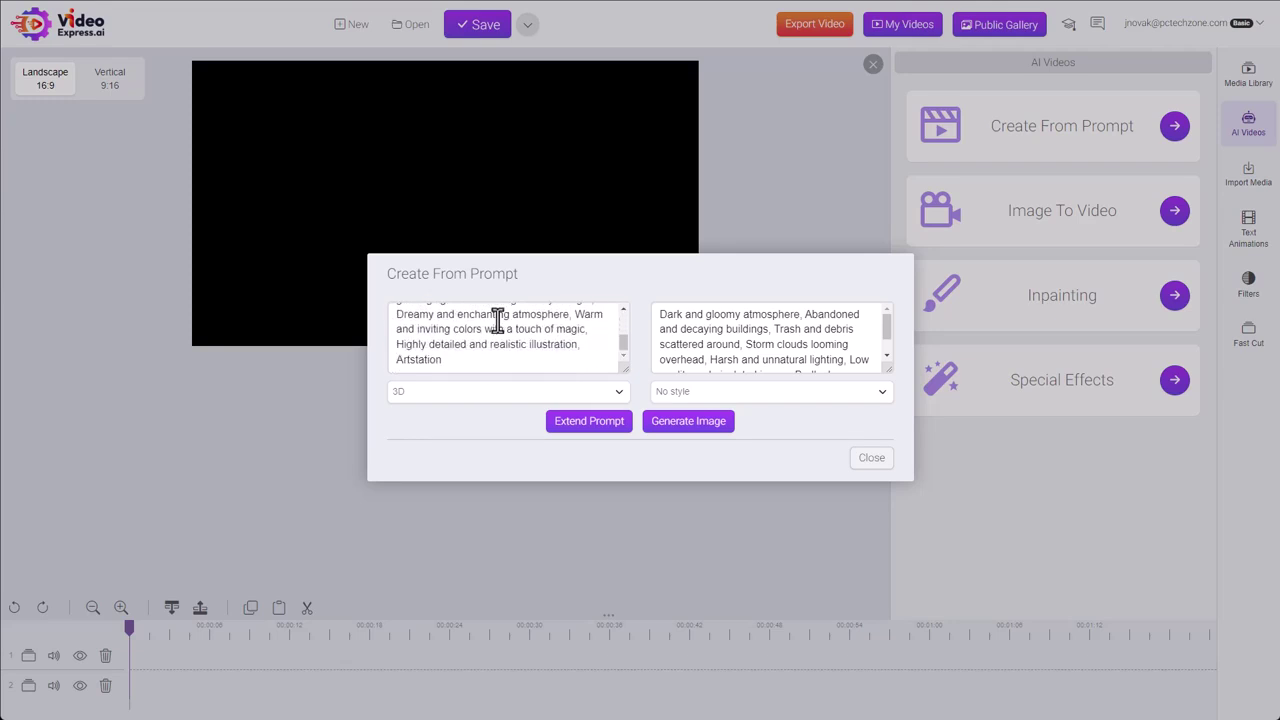
pyautogui.scroll(3, 497, 322)
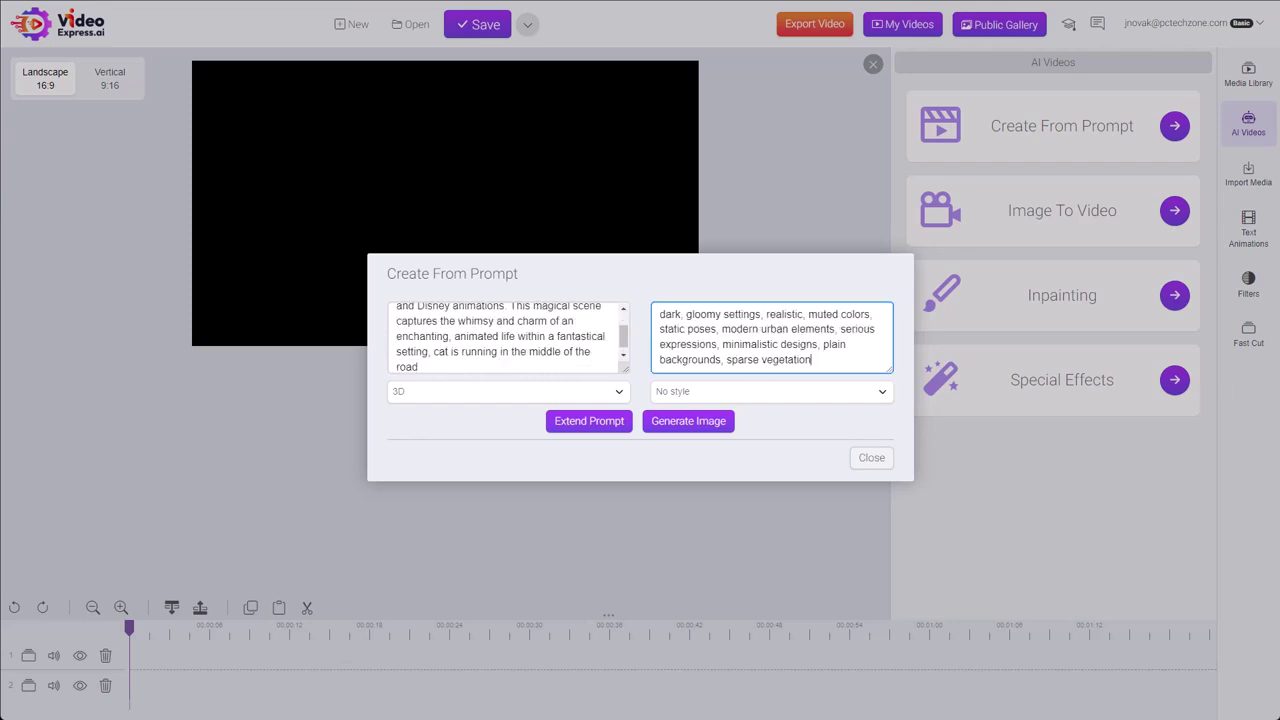
# Generate the 3D mushroom-cap cat image and inspect it in the enlarged Image preview
pyautogui.click(656, 424)
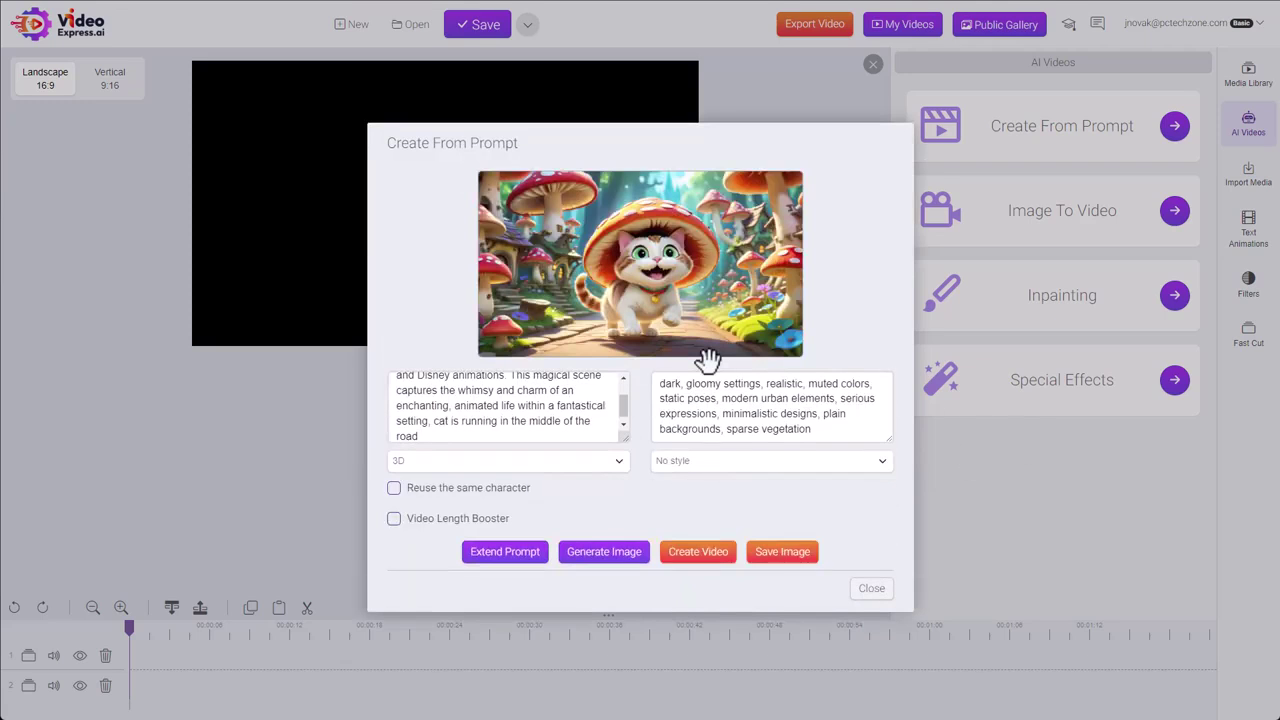
pyautogui.moveTo(665, 298)
pyautogui.click(640, 189)
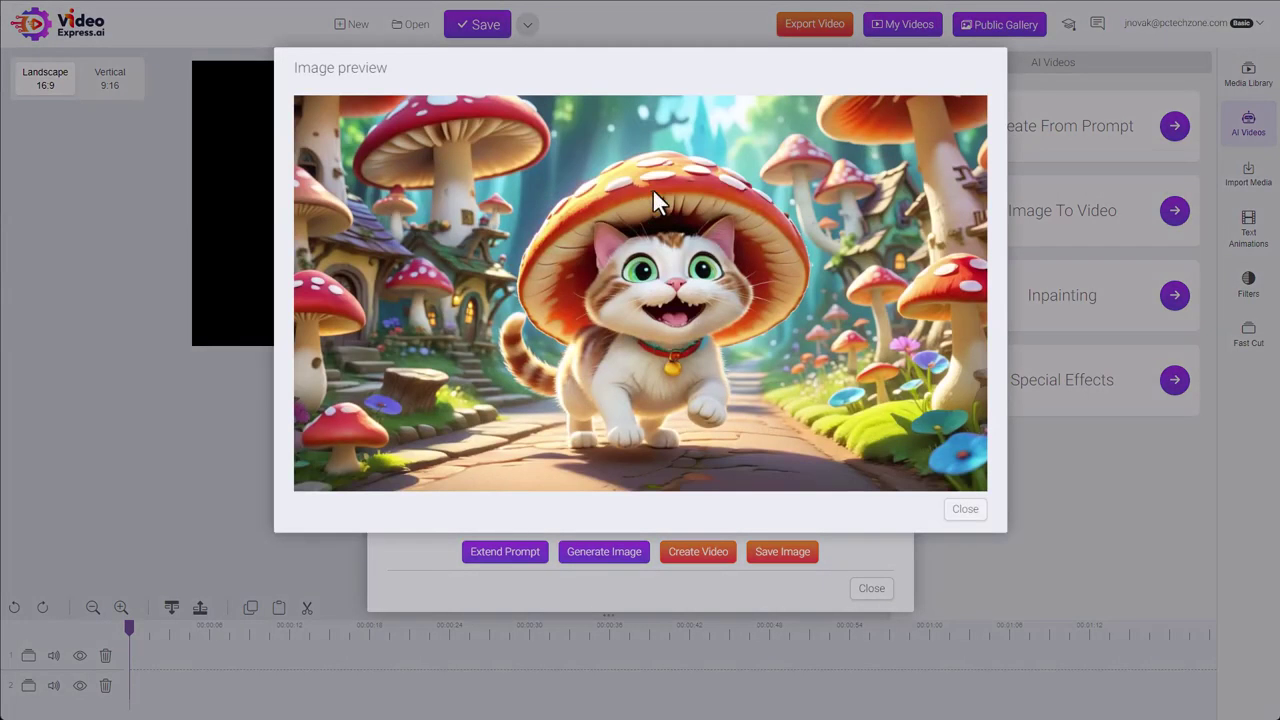
pyautogui.click(962, 511)
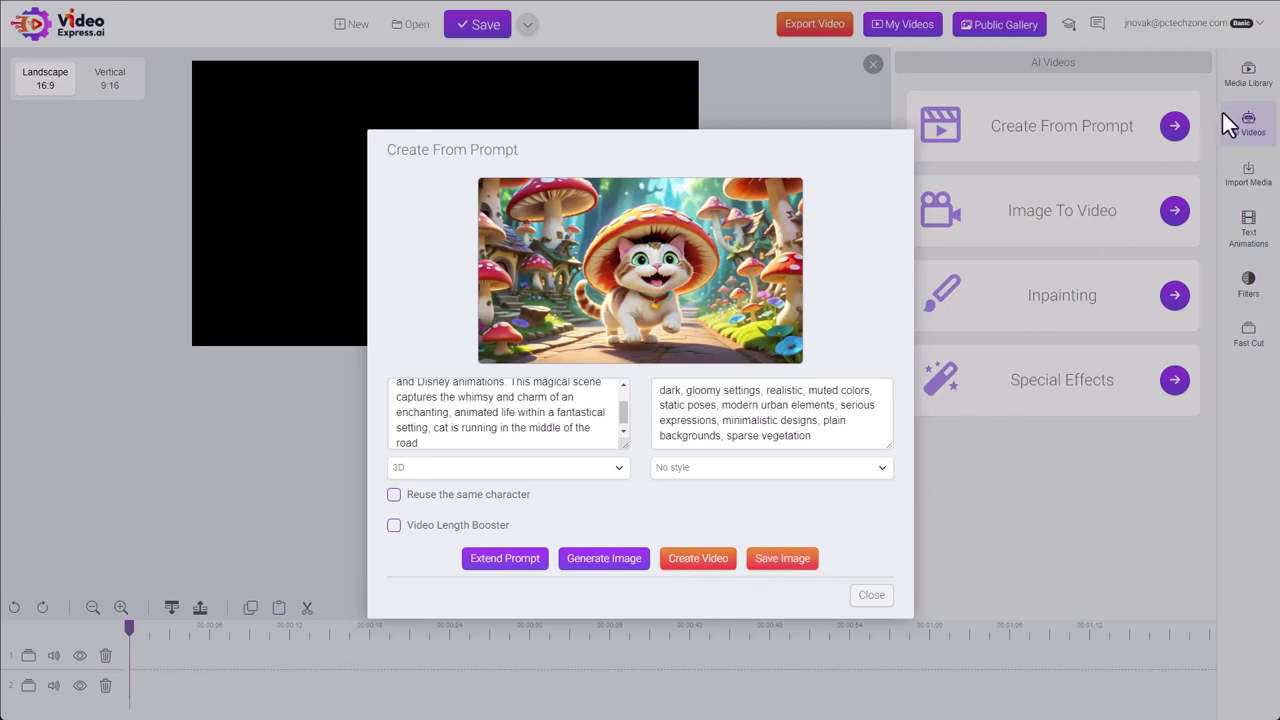
# Toggle Video Length Booster on and back off, then generate two more cat image variations
pyautogui.click(488, 530)
pyautogui.click(490, 538)
pyautogui.click(593, 560)
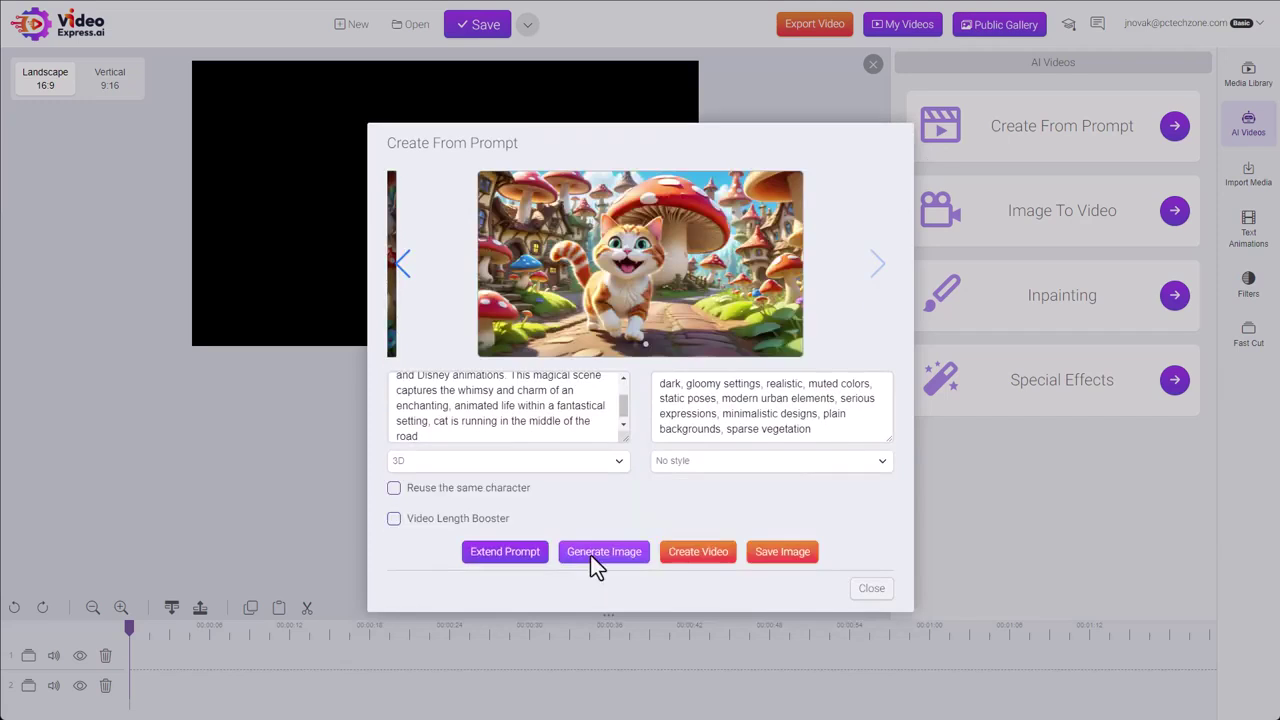
pyautogui.click(604, 560)
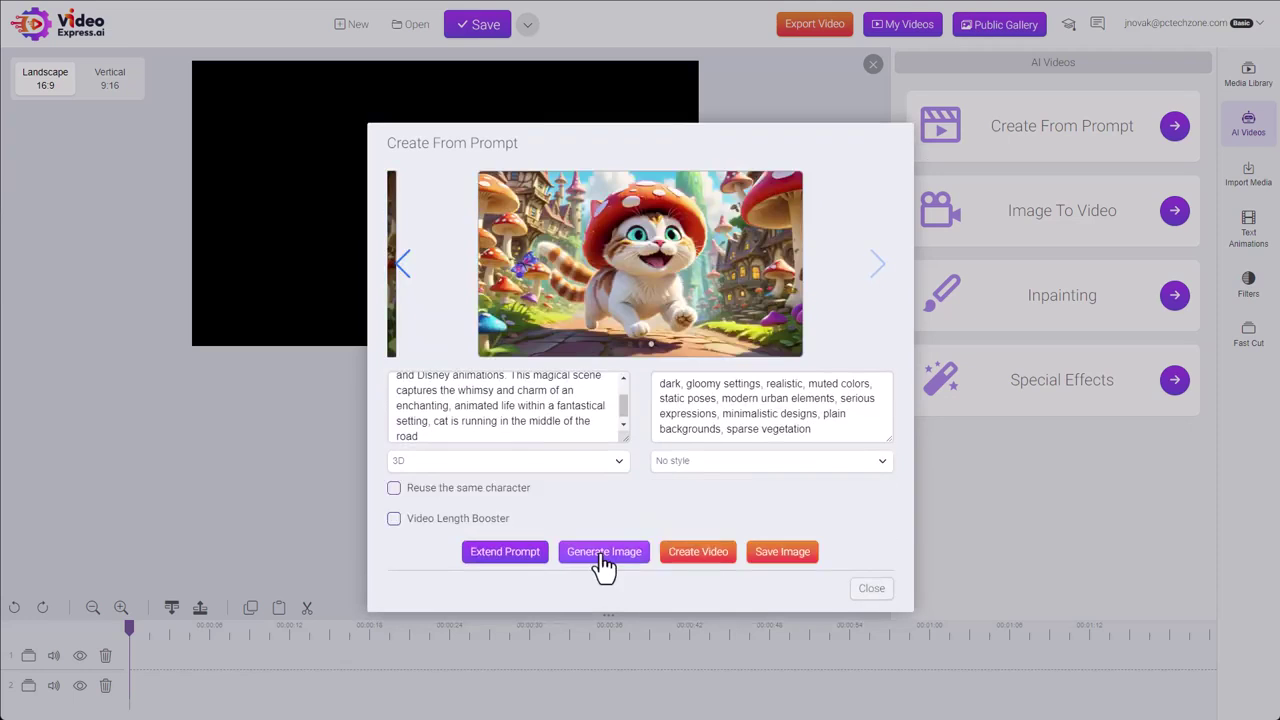
# Browse the three variations in the carousel and settle on the orange running cat
pyautogui.click(403, 268)
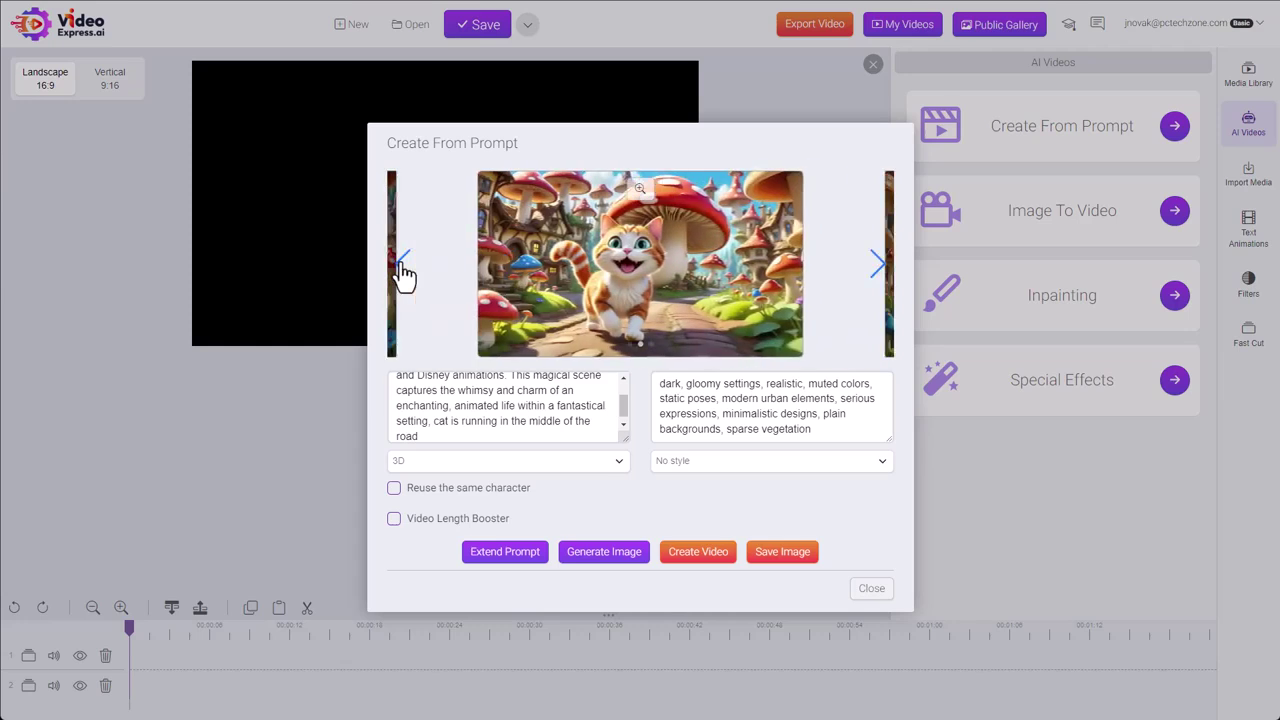
pyautogui.click(403, 268)
pyautogui.click(878, 278)
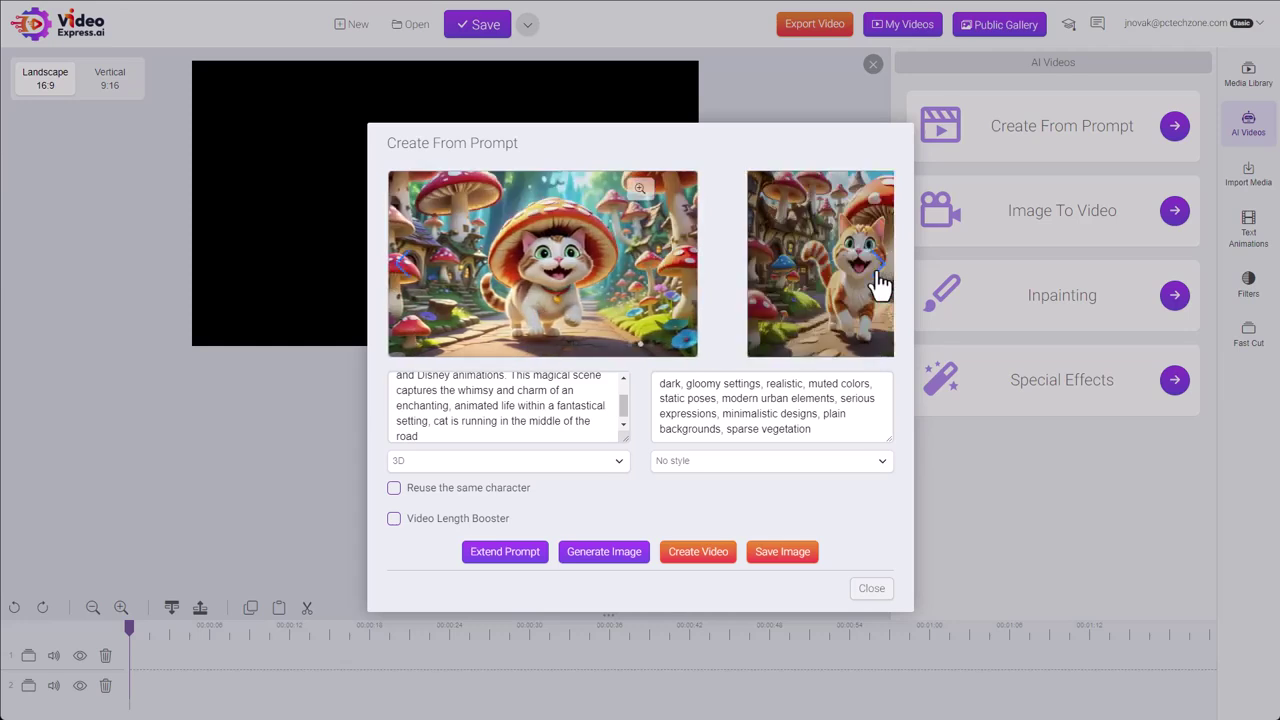
pyautogui.click(877, 280)
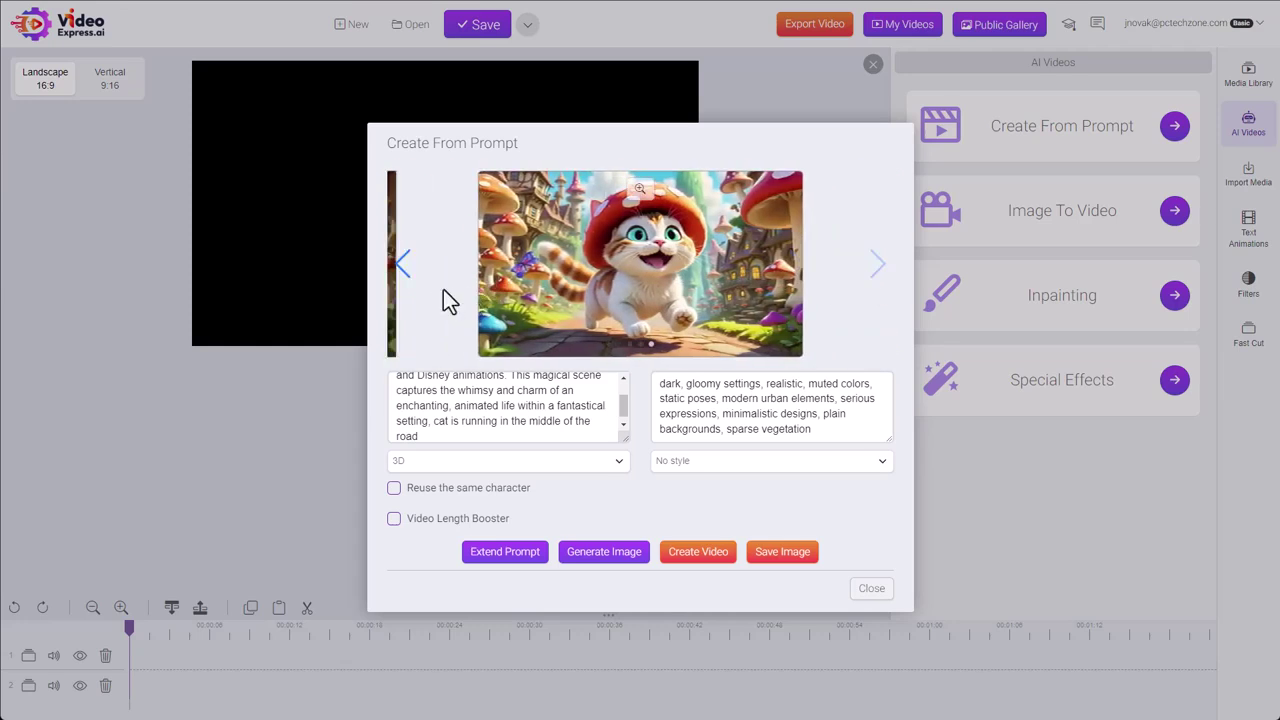
pyautogui.click(405, 281)
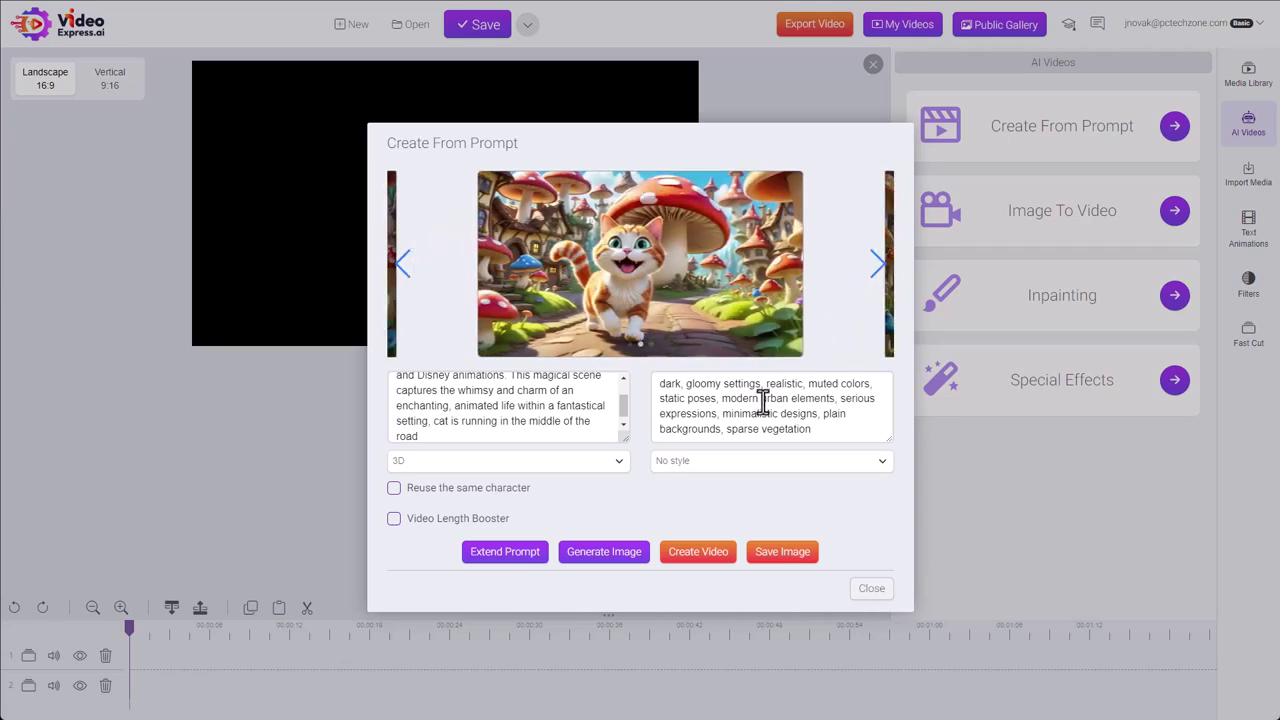
# Save the orange running-cat image to My AI Images and create an AI video from it
pyautogui.click(763, 552)
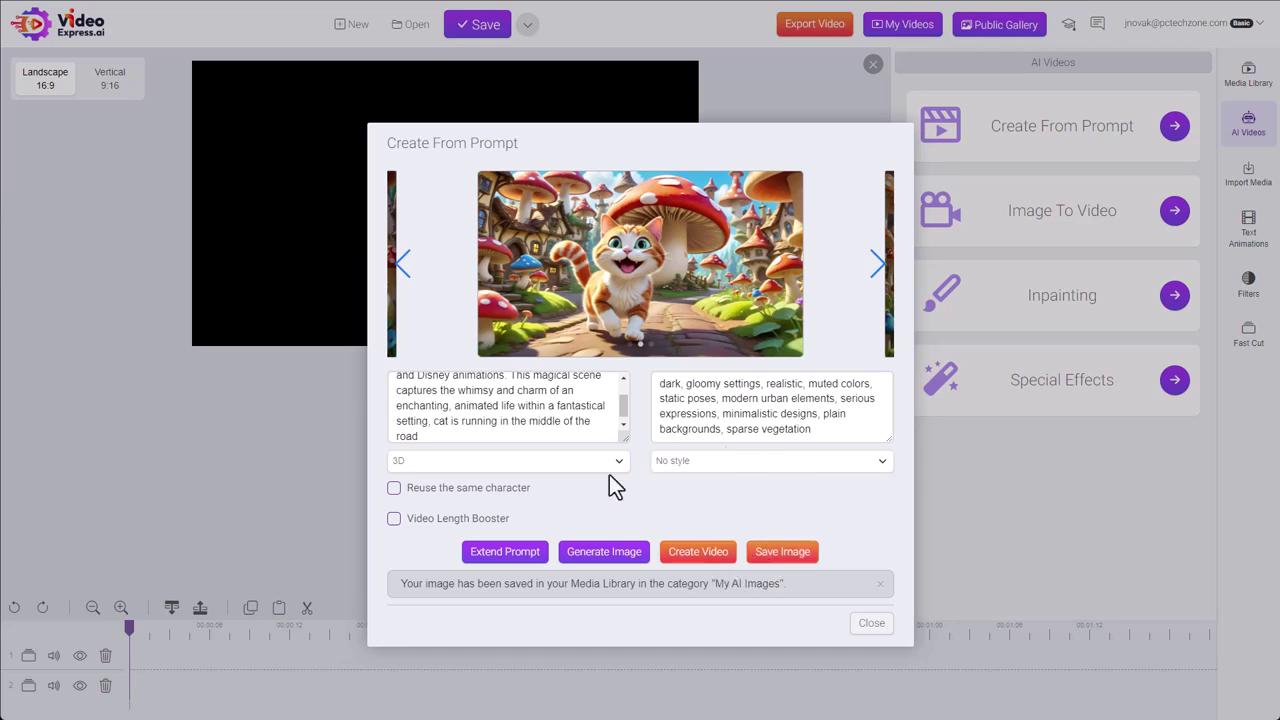
pyautogui.click(699, 555)
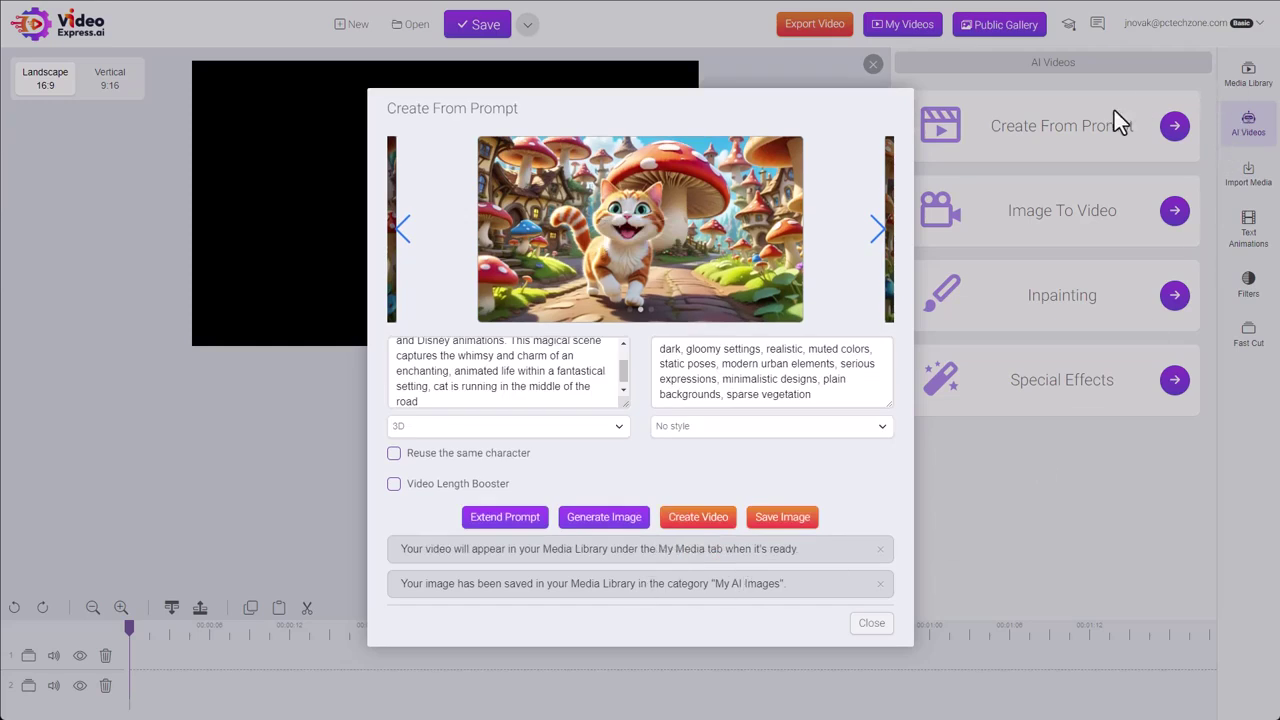
pyautogui.click(878, 550)
pyautogui.click(879, 550)
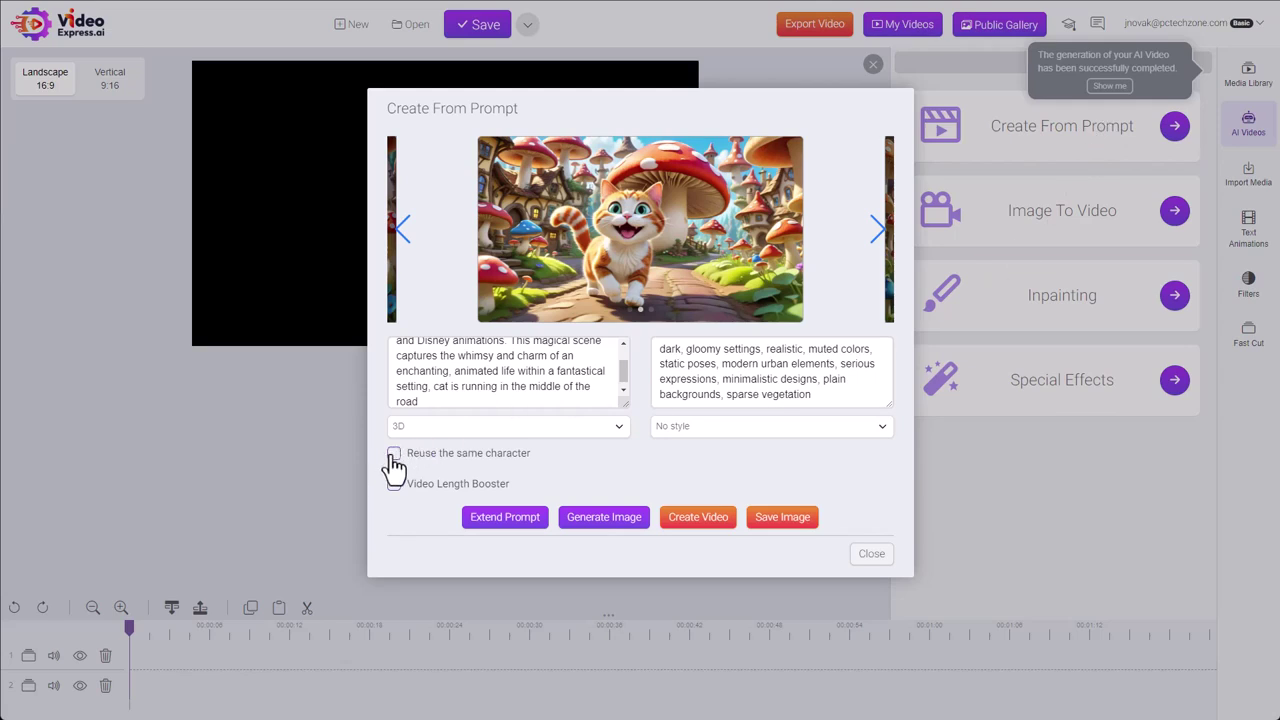
# Switch same-character reuse on and back off, then begin editing the positive prompt
pyautogui.click(503, 459)
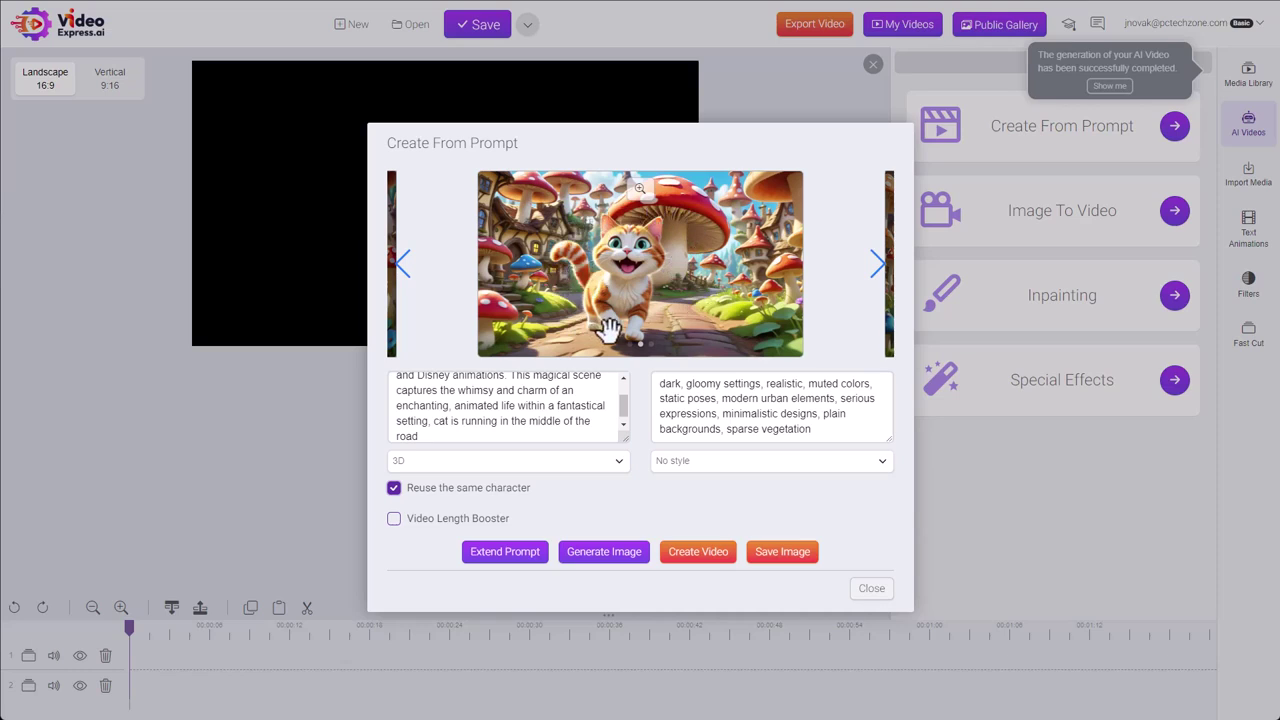
pyautogui.click(487, 488)
pyautogui.click(485, 410)
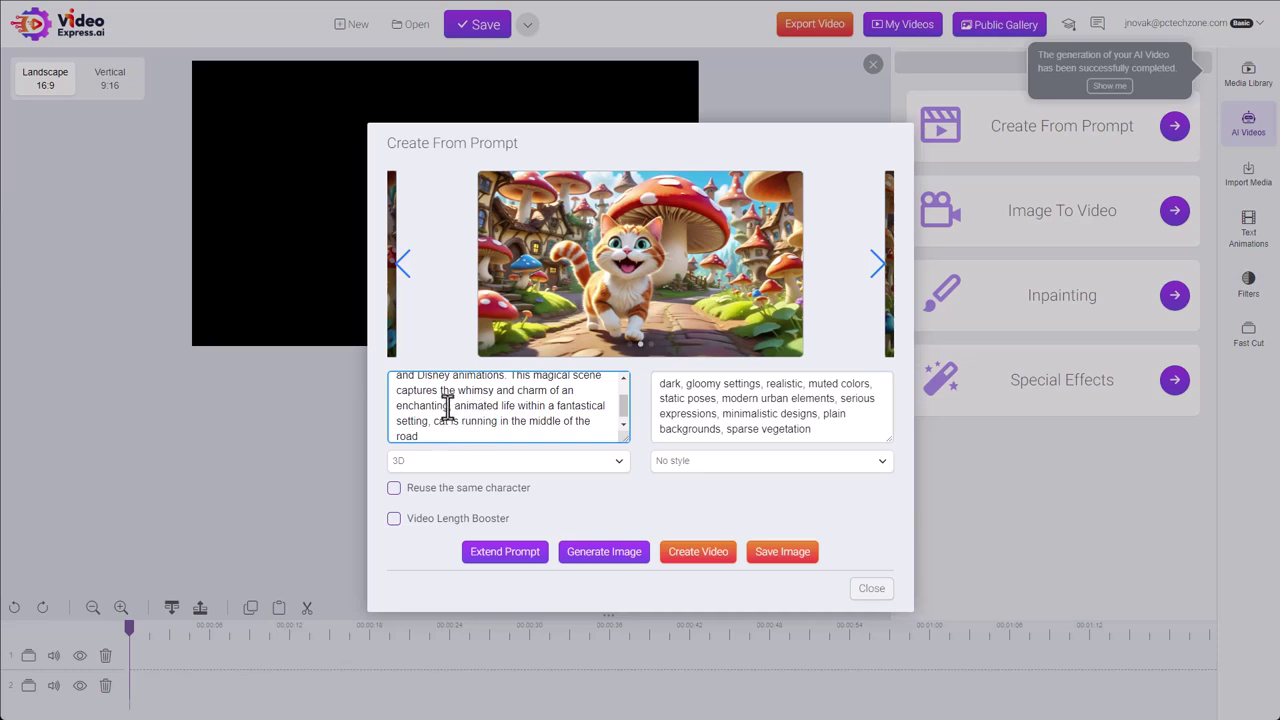
# Replace the prompt with the female wizard staring into the camera, and empty the Negative Prompt
pyautogui.hotkey('ctrl', 'a')
pyautogui.write('female wizard staring into the camera realistic')
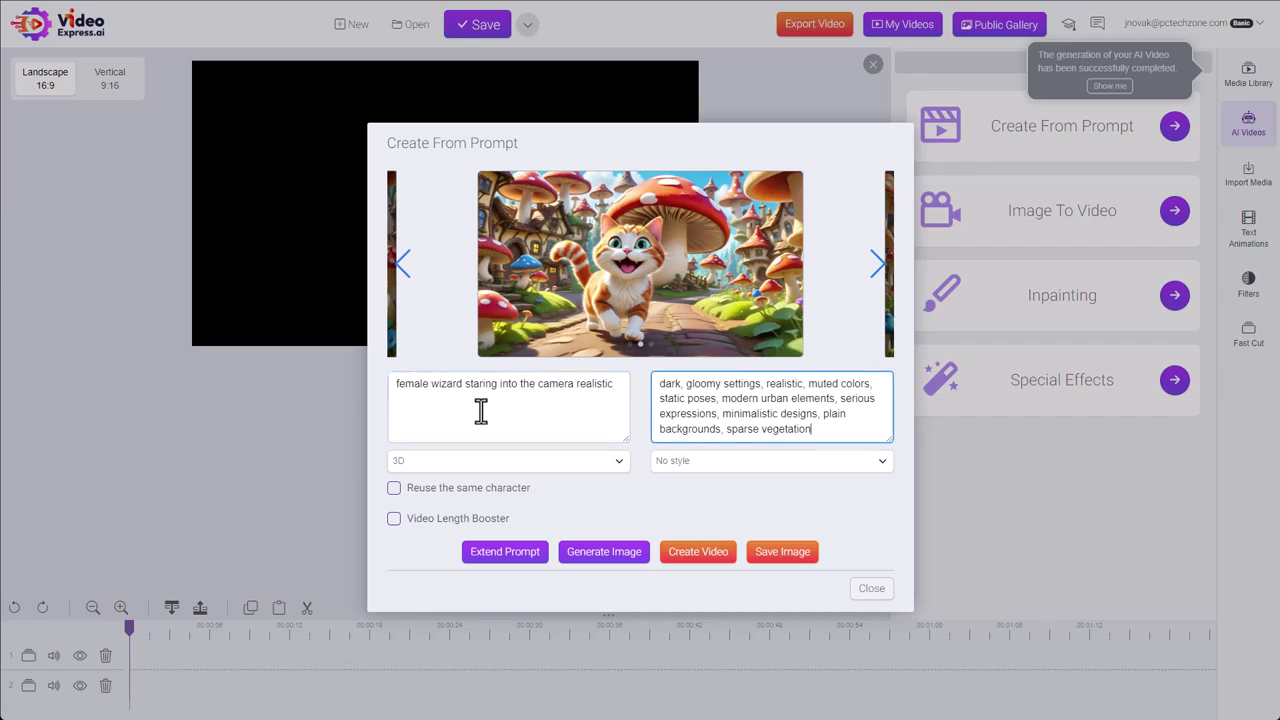
pyautogui.hotkey('ctrl', 'a')
pyautogui.press('BackSpace')
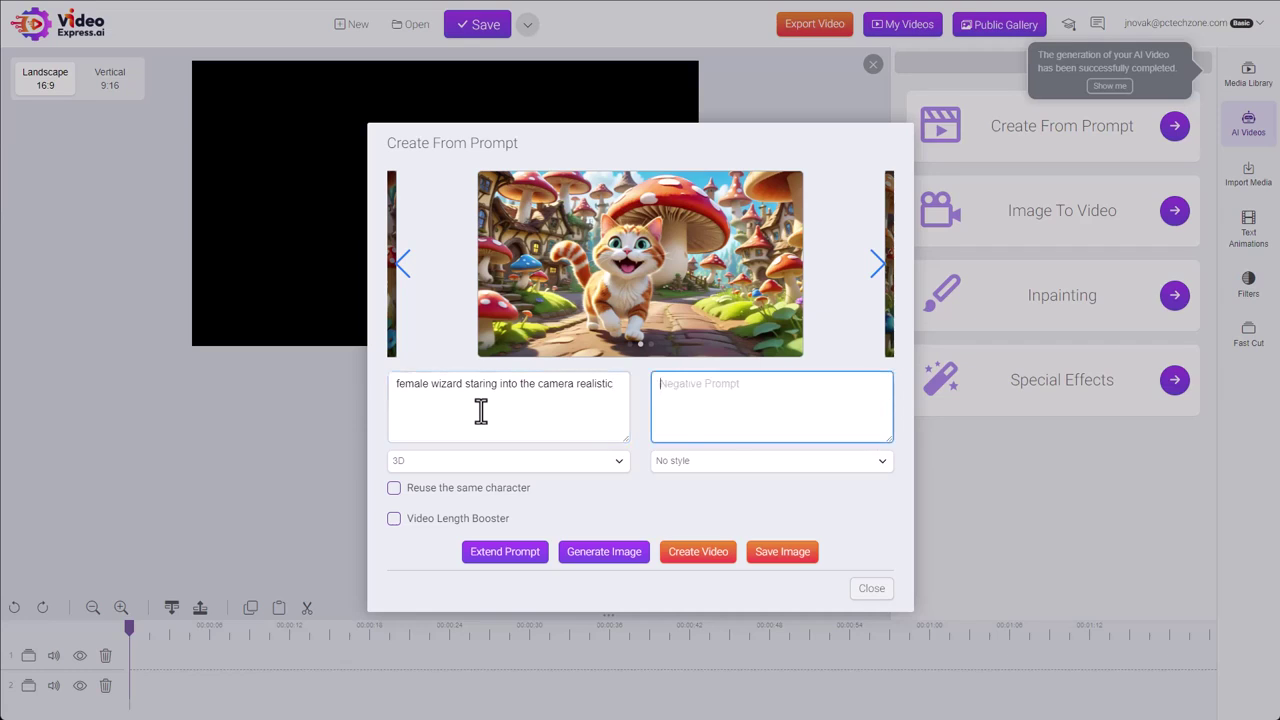
# Generate a Human-style wizard image and turn on Reuse the same character
pyautogui.click(574, 460)
pyautogui.click(517, 477)
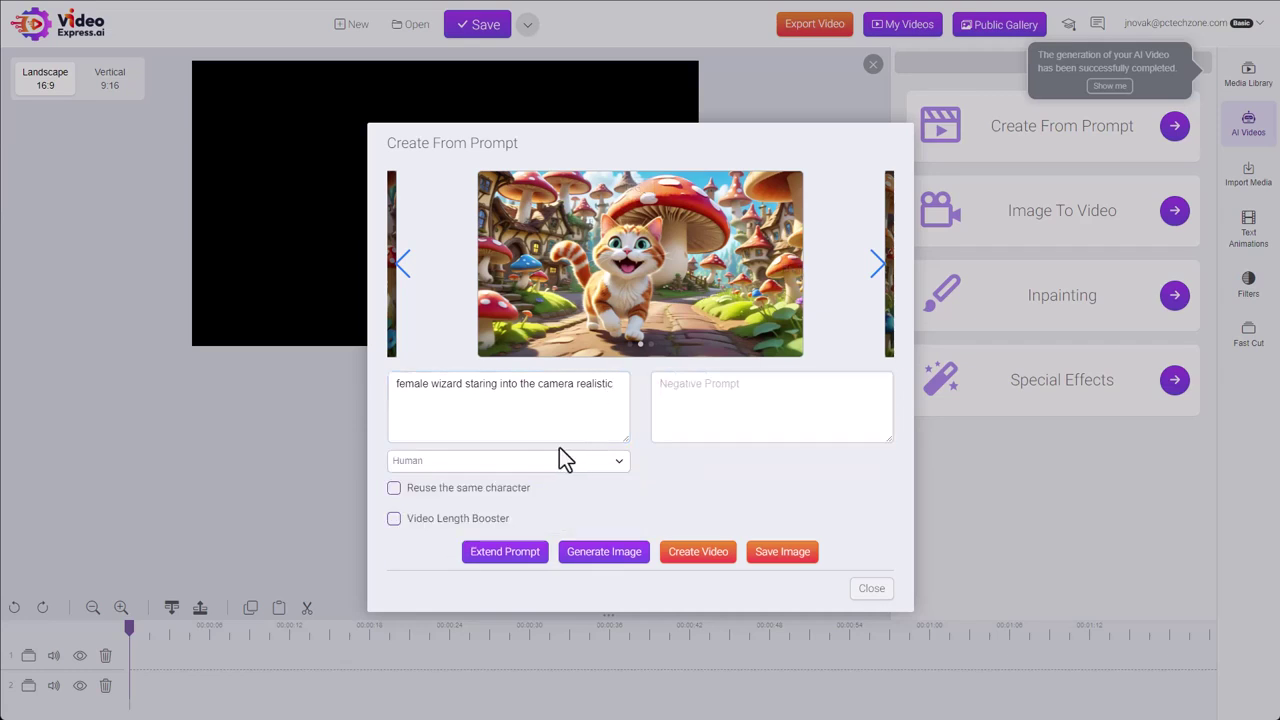
pyautogui.click(594, 550)
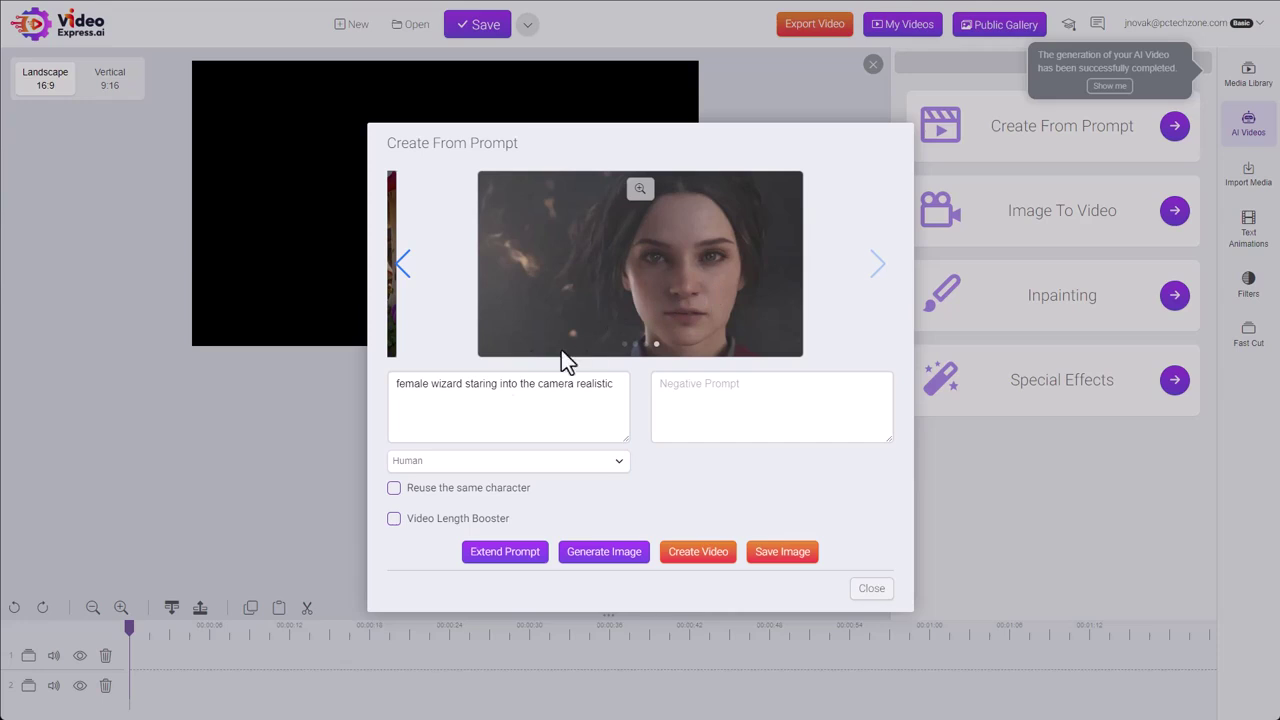
pyautogui.click(394, 489)
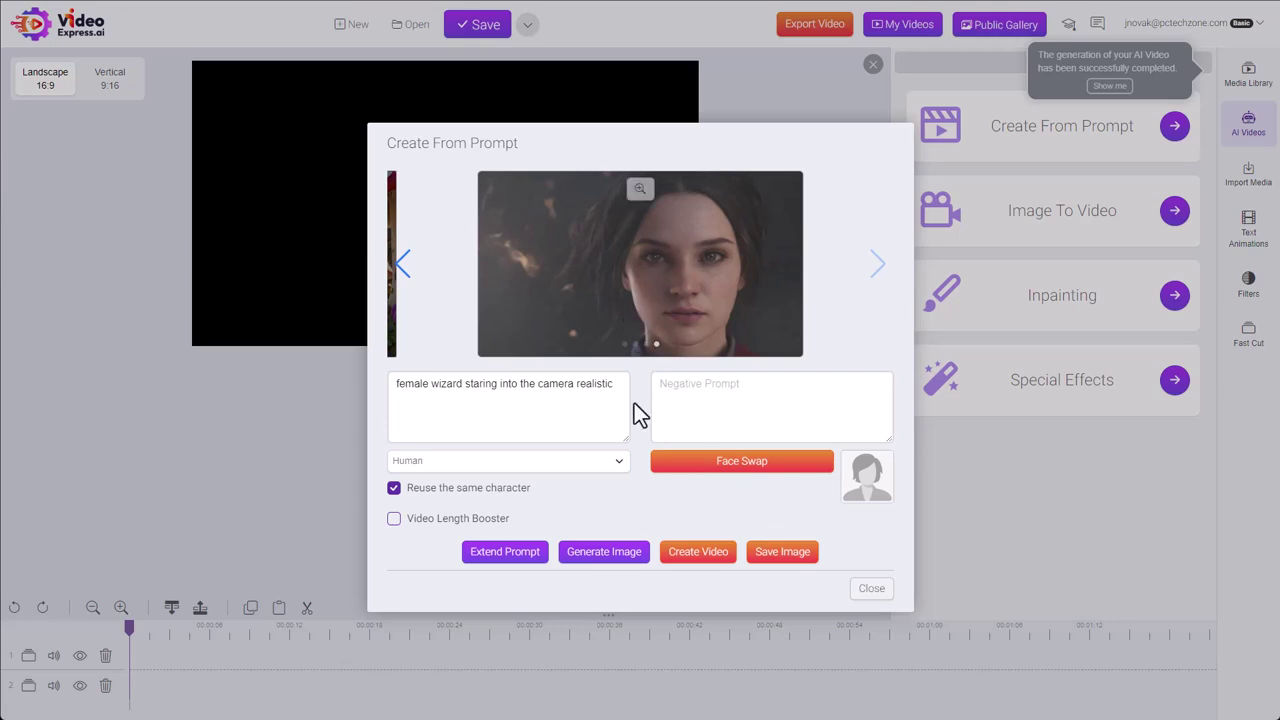
# Set the saved hooded female wizard picture as the Face Swap face and generate a new portrait
pyautogui.click(728, 470)
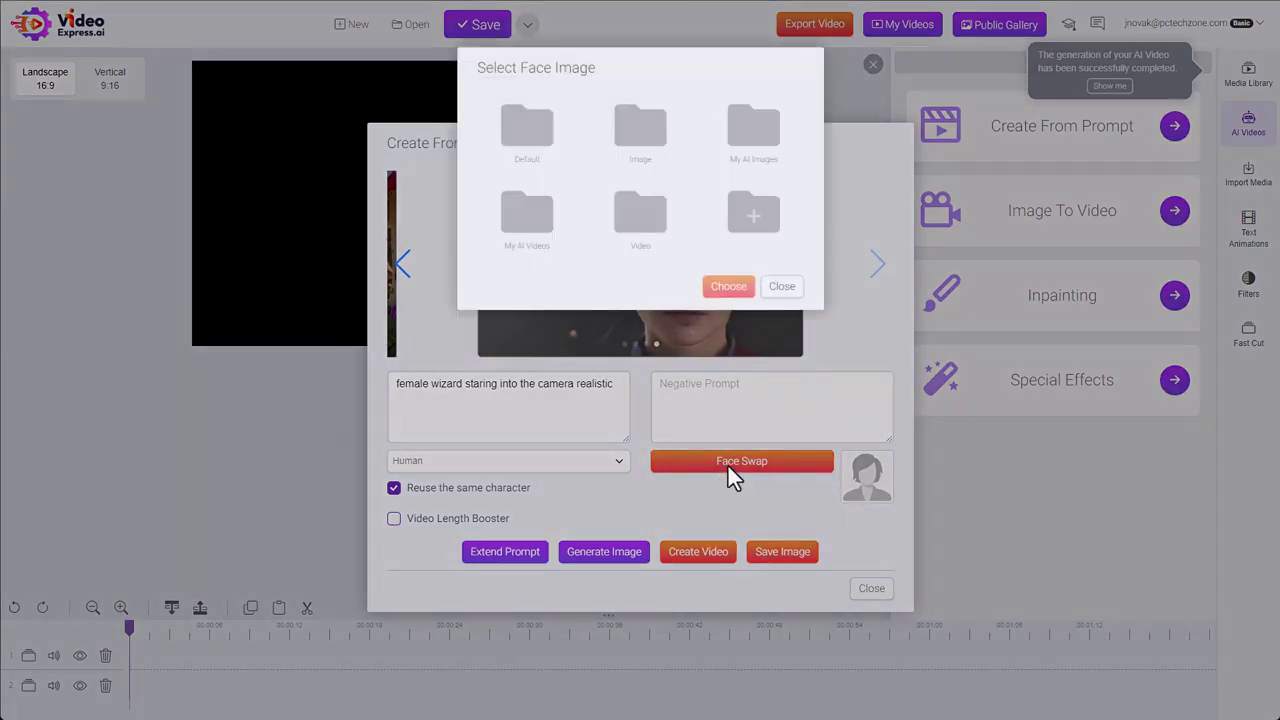
pyautogui.click(641, 140)
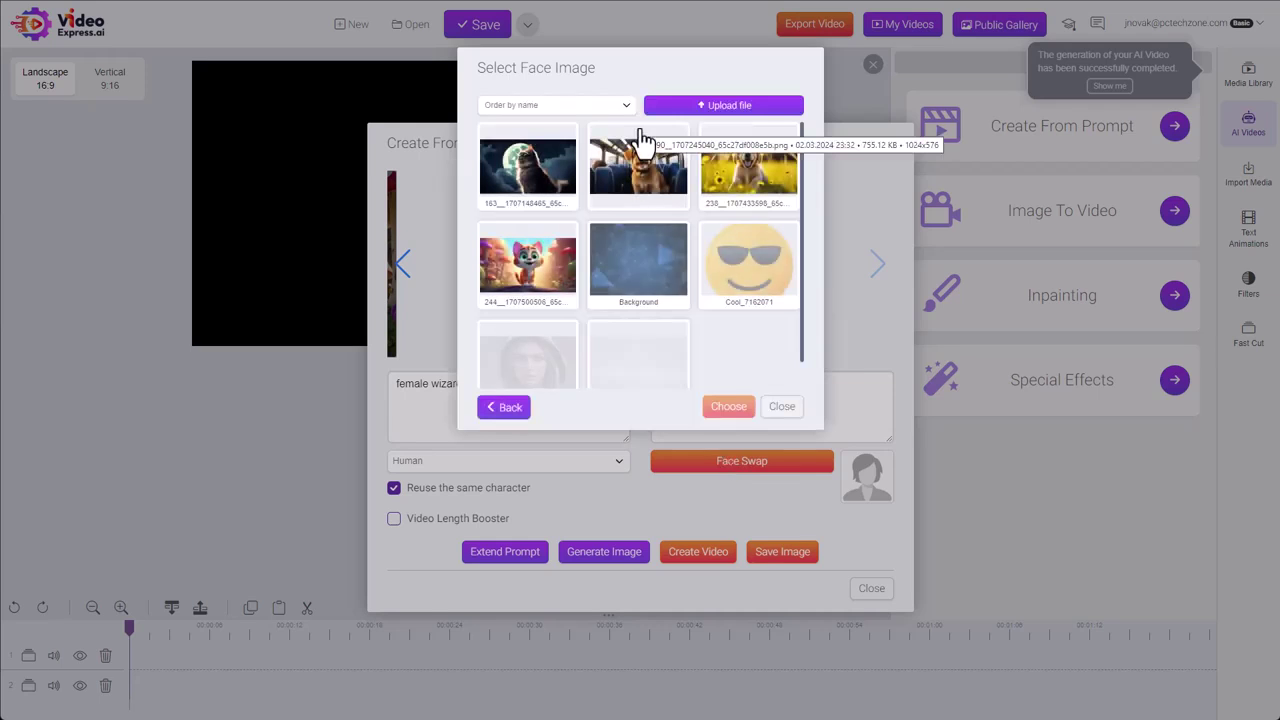
pyautogui.scroll(-1, 600, 240)
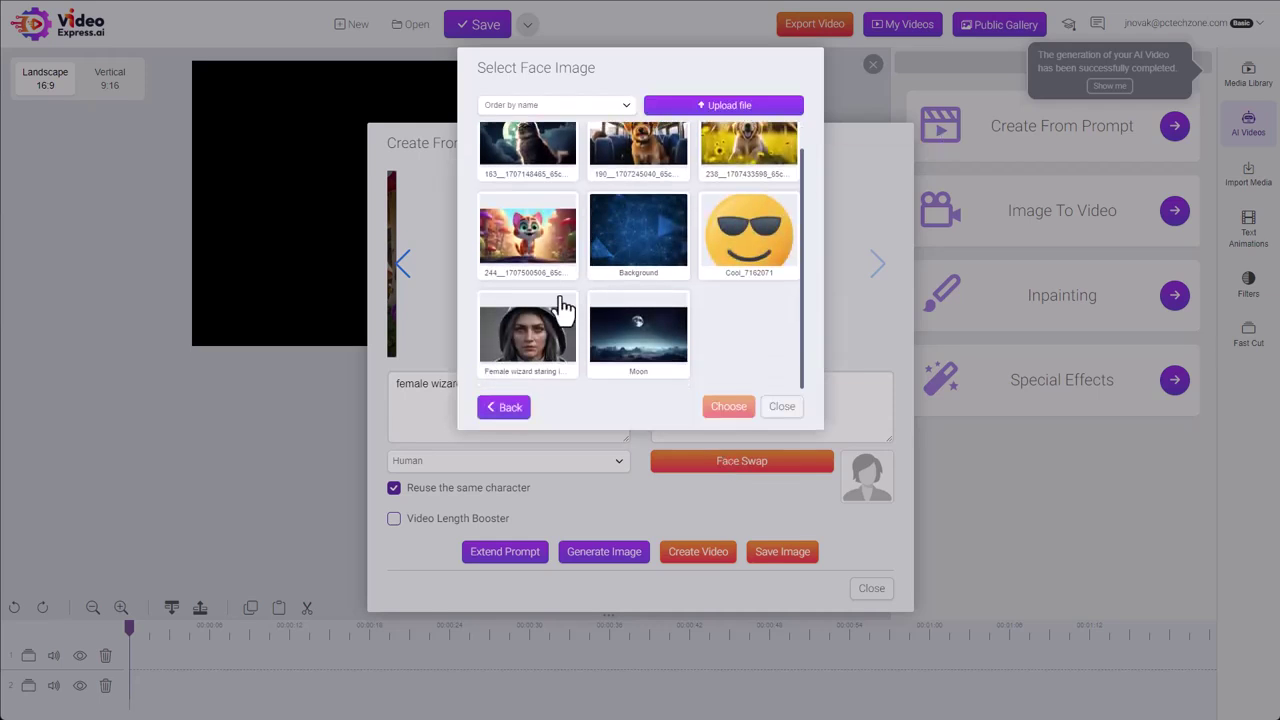
pyautogui.click(528, 350)
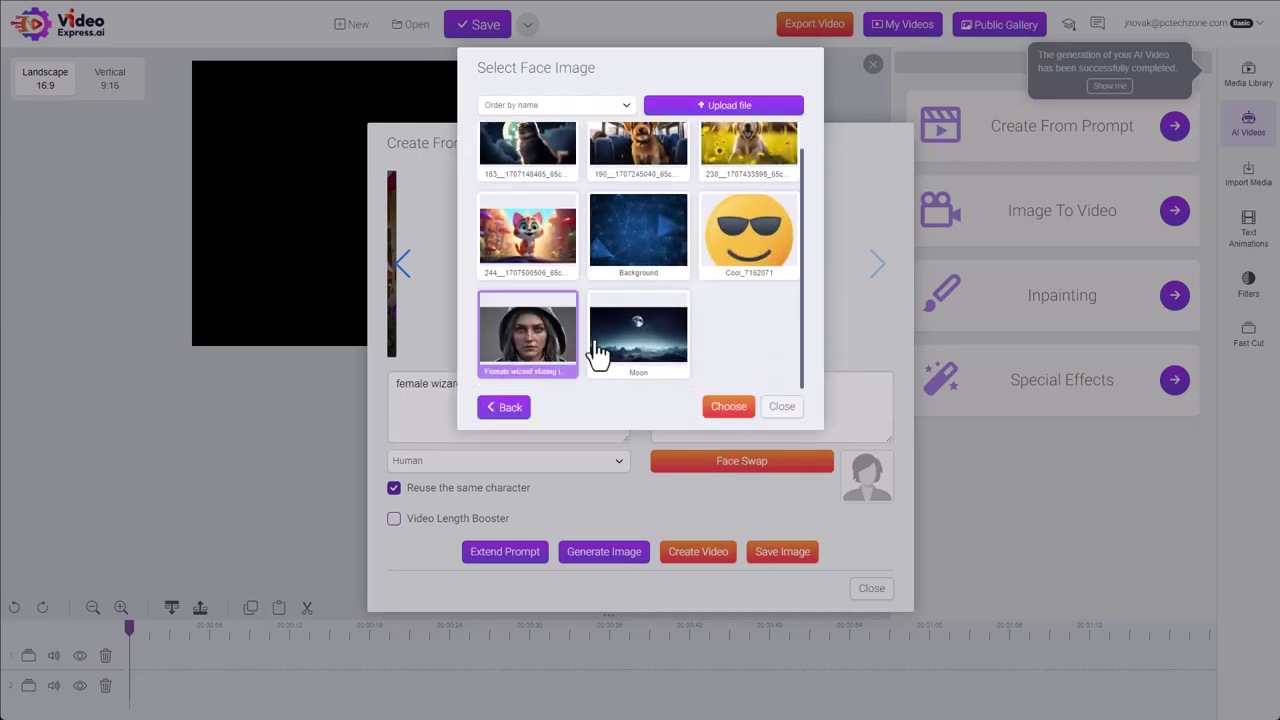
pyautogui.click(524, 340)
pyautogui.click(524, 340)
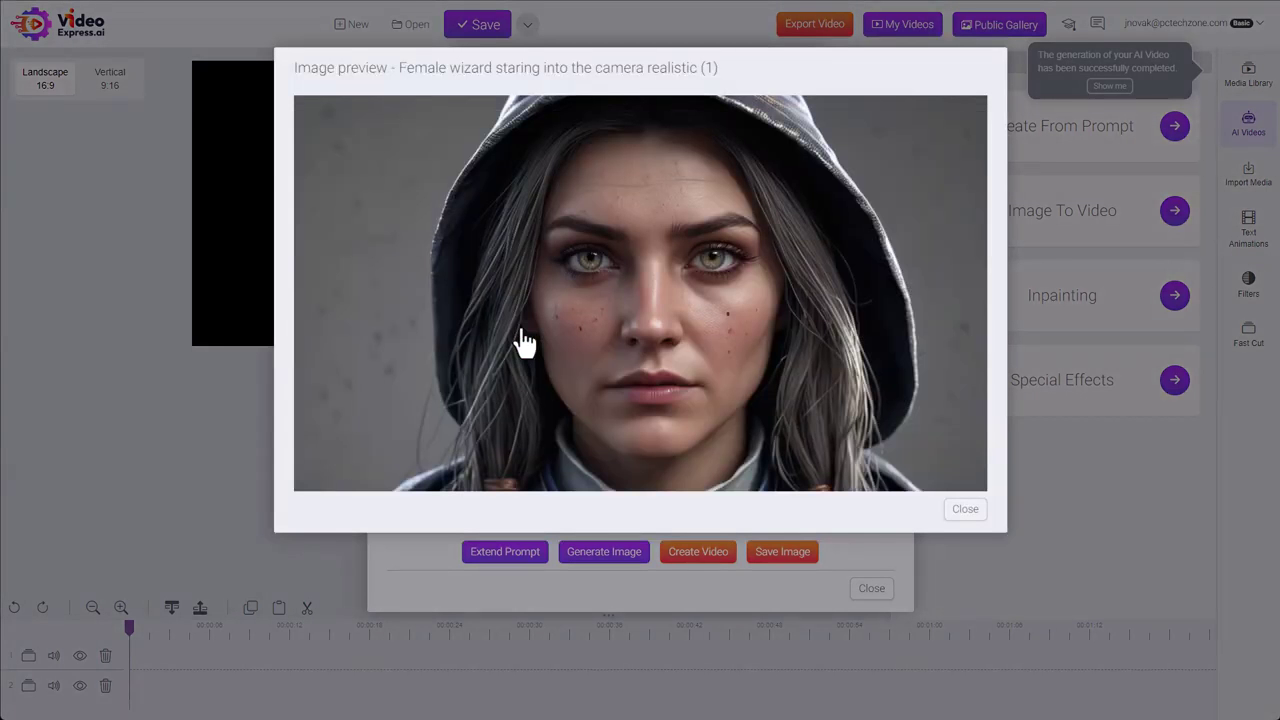
pyautogui.click(966, 510)
pyautogui.click(727, 410)
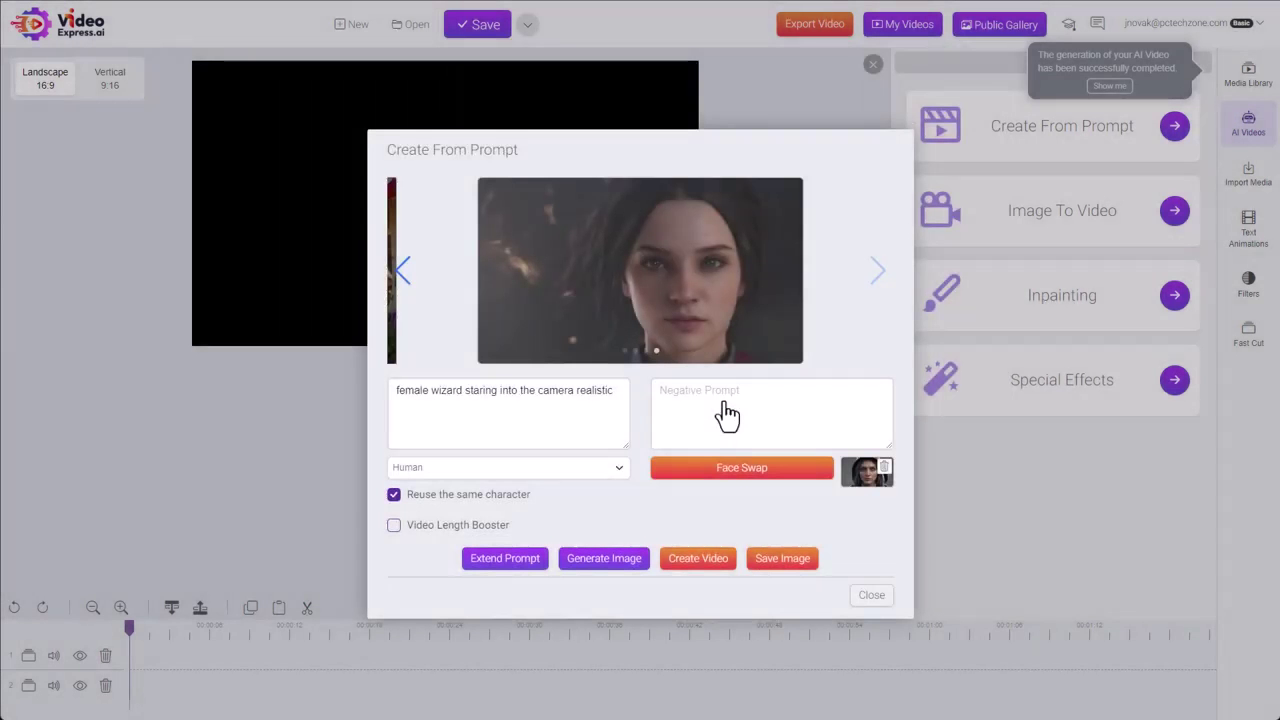
pyautogui.click(616, 560)
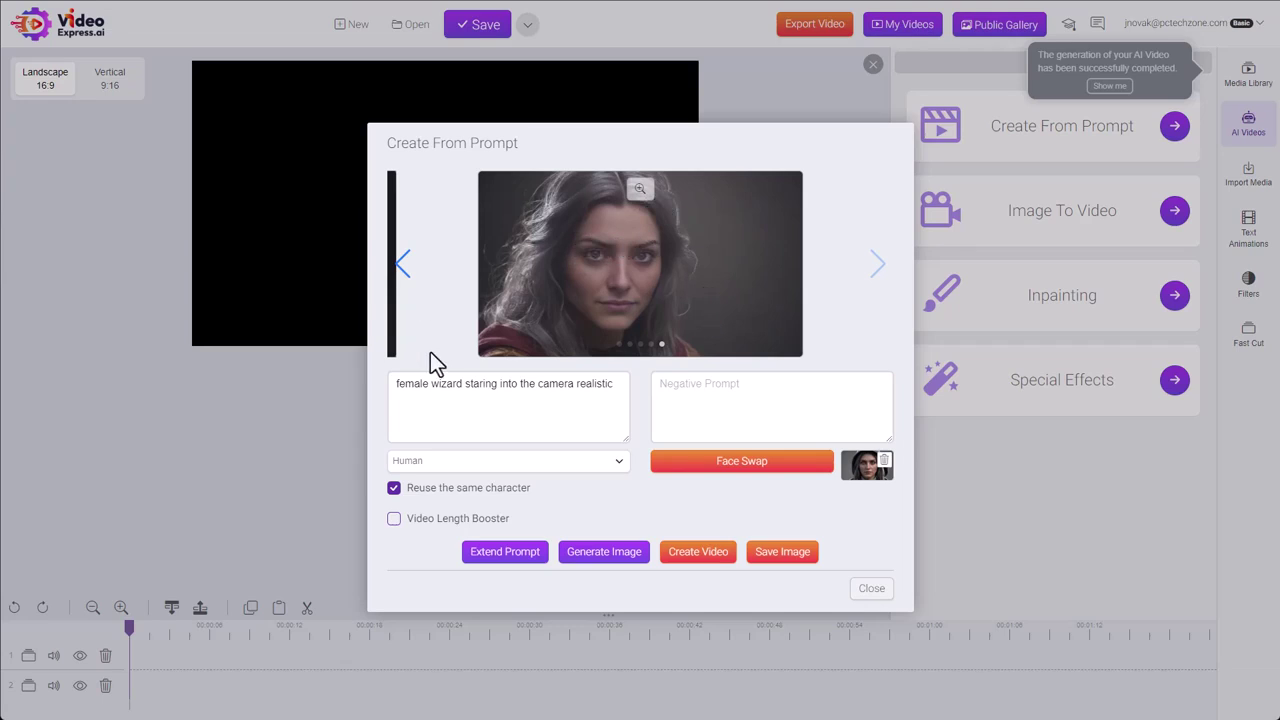
# Append 'in a field' to the wizard prompt and generate her standing in a grassy field
pyautogui.click(614, 385)
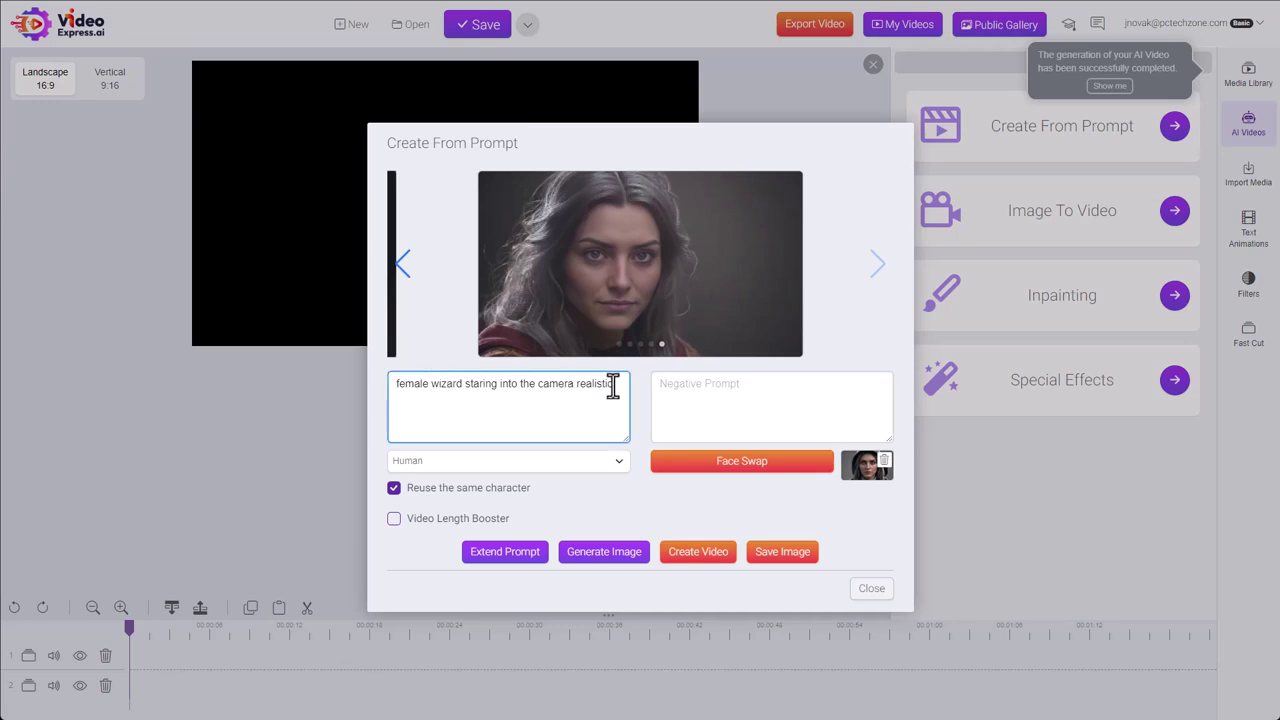
pyautogui.write('in a fil')
pyautogui.write('eld')
pyautogui.click(616, 540)
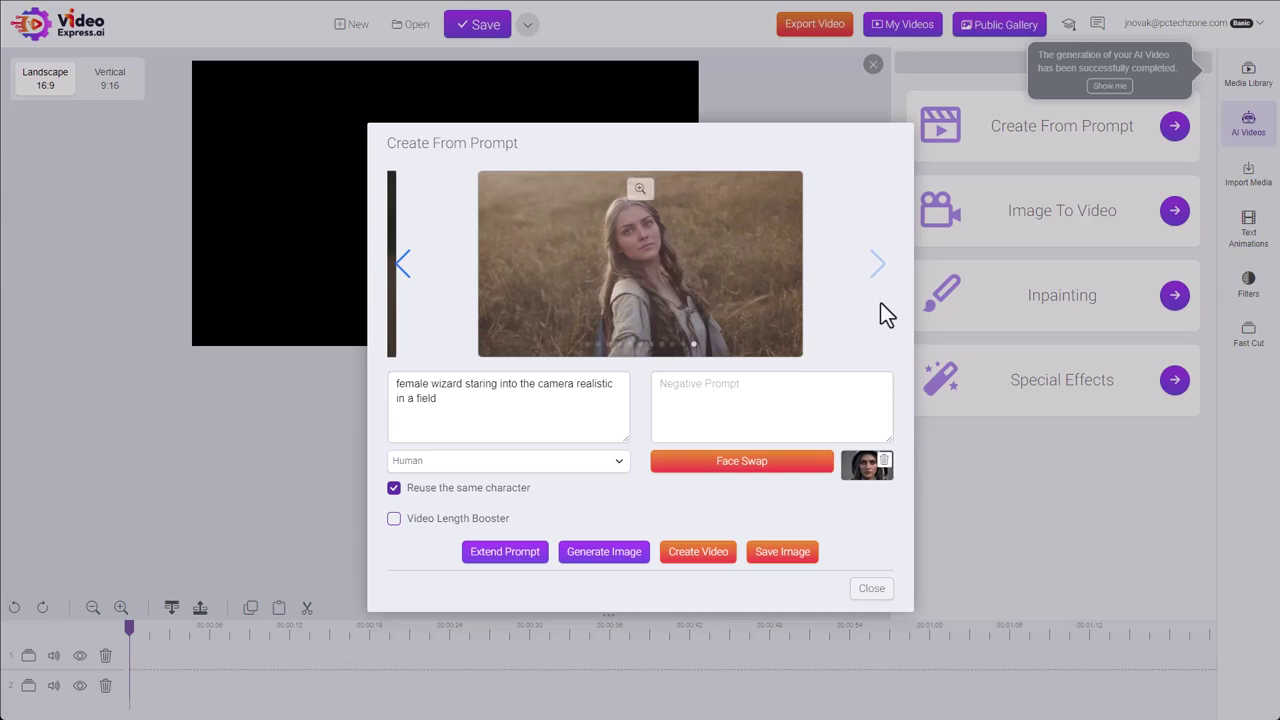
# Close the wizard generator and reopen the saved cat image from My AI Images in Create From Prompt
pyautogui.click(871, 589)
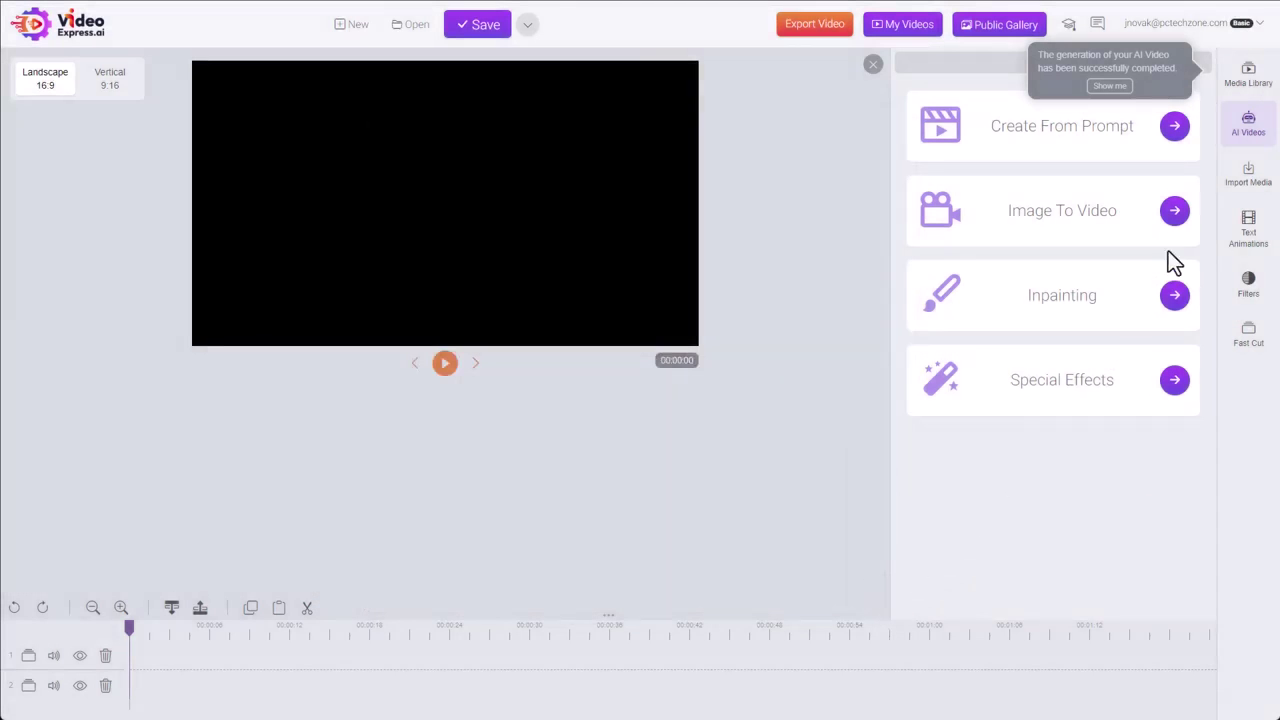
pyautogui.click(1257, 78)
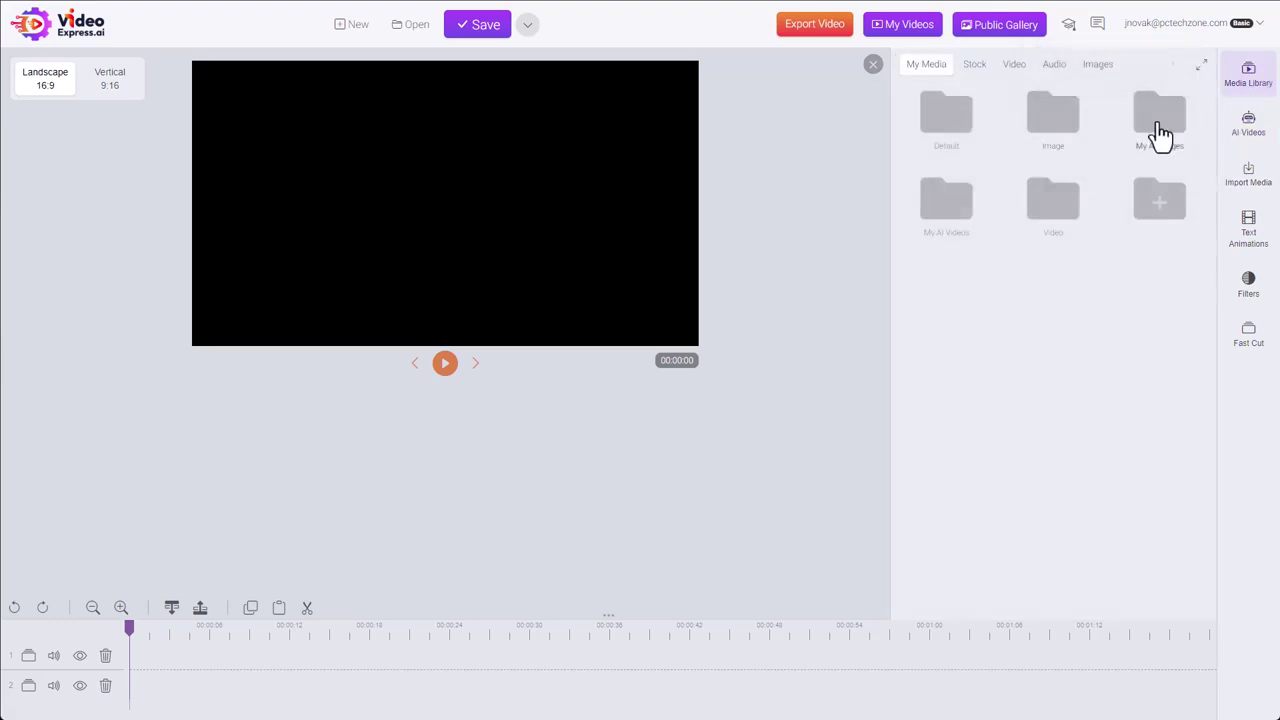
pyautogui.click(1160, 133)
pyautogui.click(1086, 129)
pyautogui.click(1071, 193)
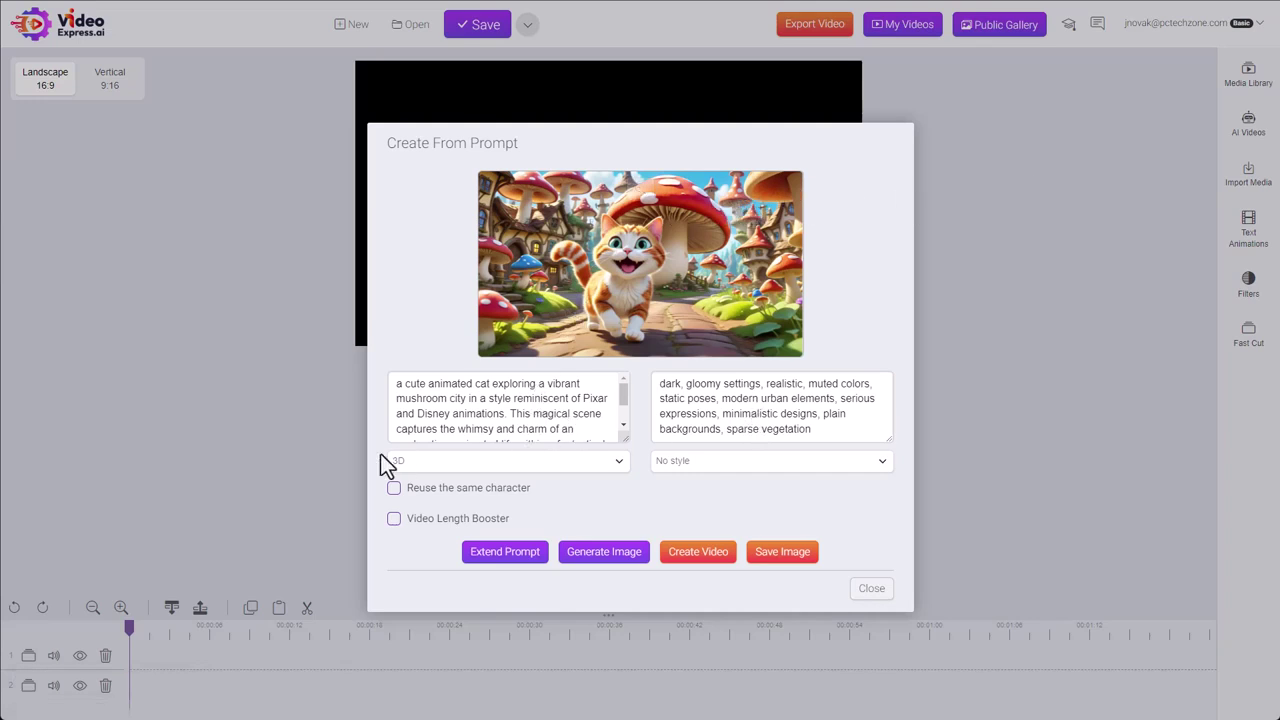
# Tick Reuse the same character, review the Pixar and Disney style phrase in the prompt, then close the dialog
pyautogui.click(394, 488)
pyautogui.click(513, 412)
pyautogui.moveTo(513, 398); pyautogui.dragTo(513, 413)
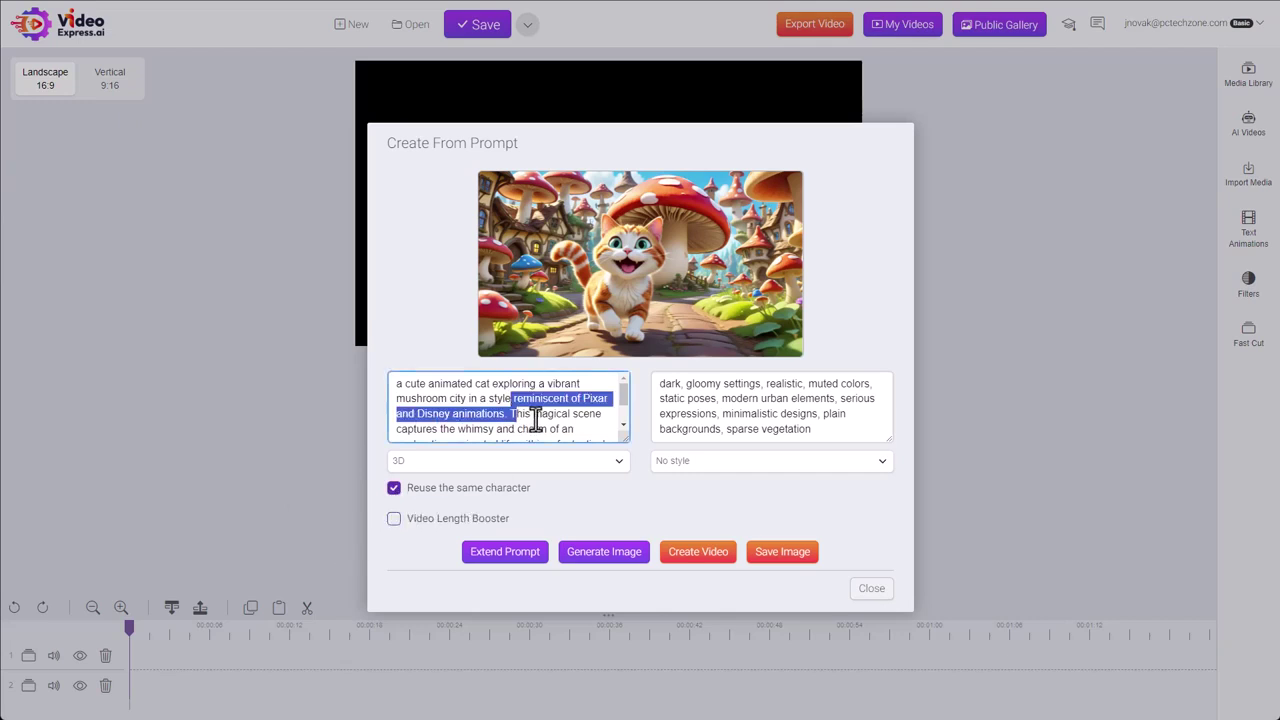
pyautogui.hotkey('ctrl', 'Home')
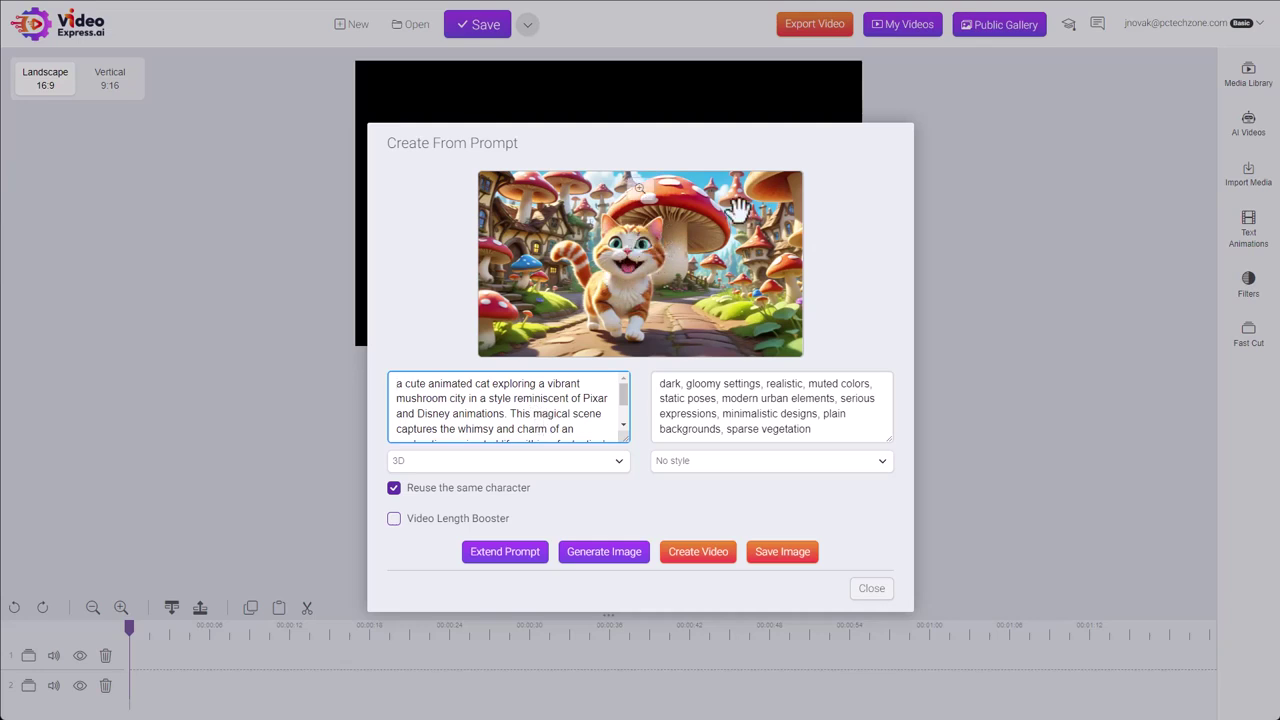
pyautogui.click(862, 594)
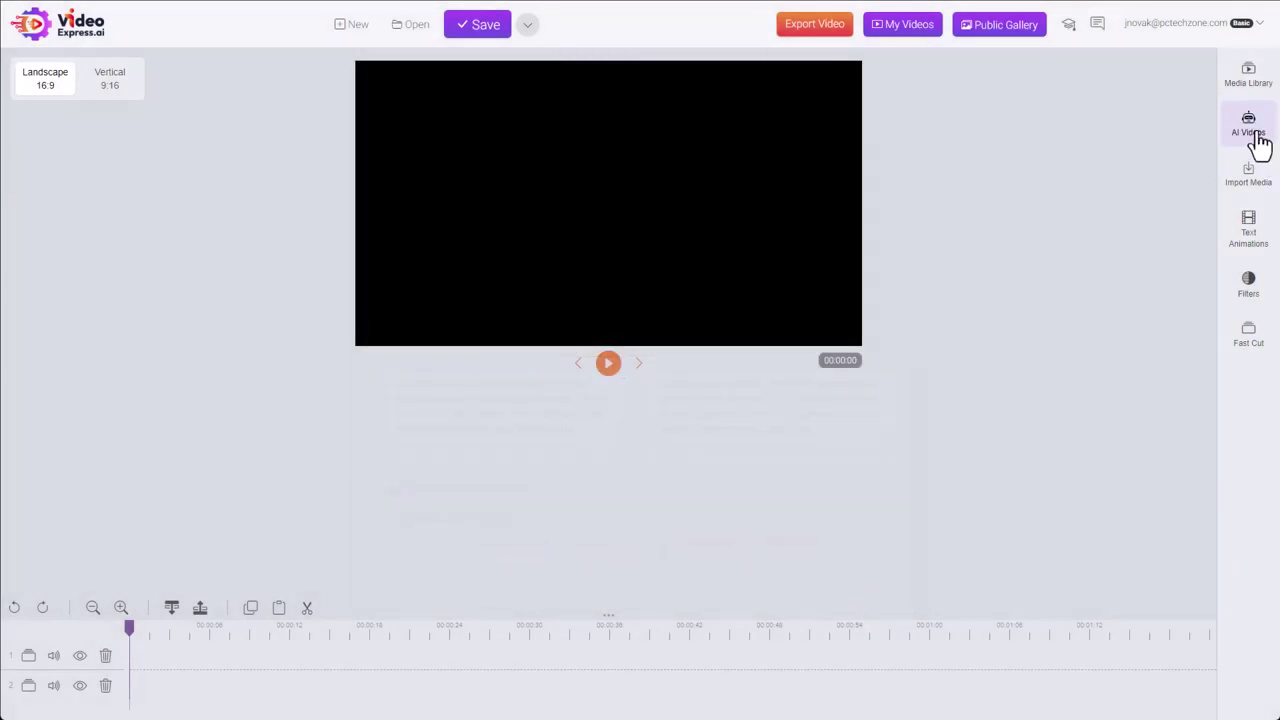
# Play the first video in the My AI Videos folder, the cat exploring the mushroom city
pyautogui.click(1248, 76)
pyautogui.click(943, 228)
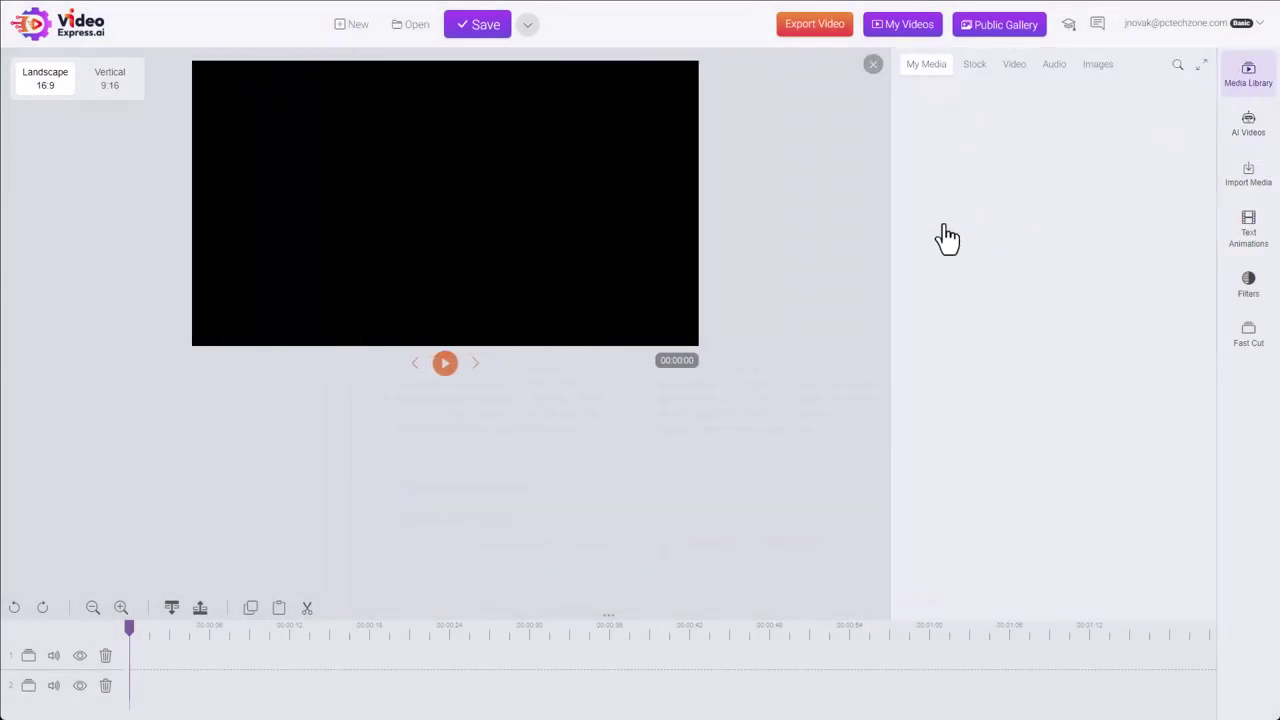
pyautogui.click(942, 155)
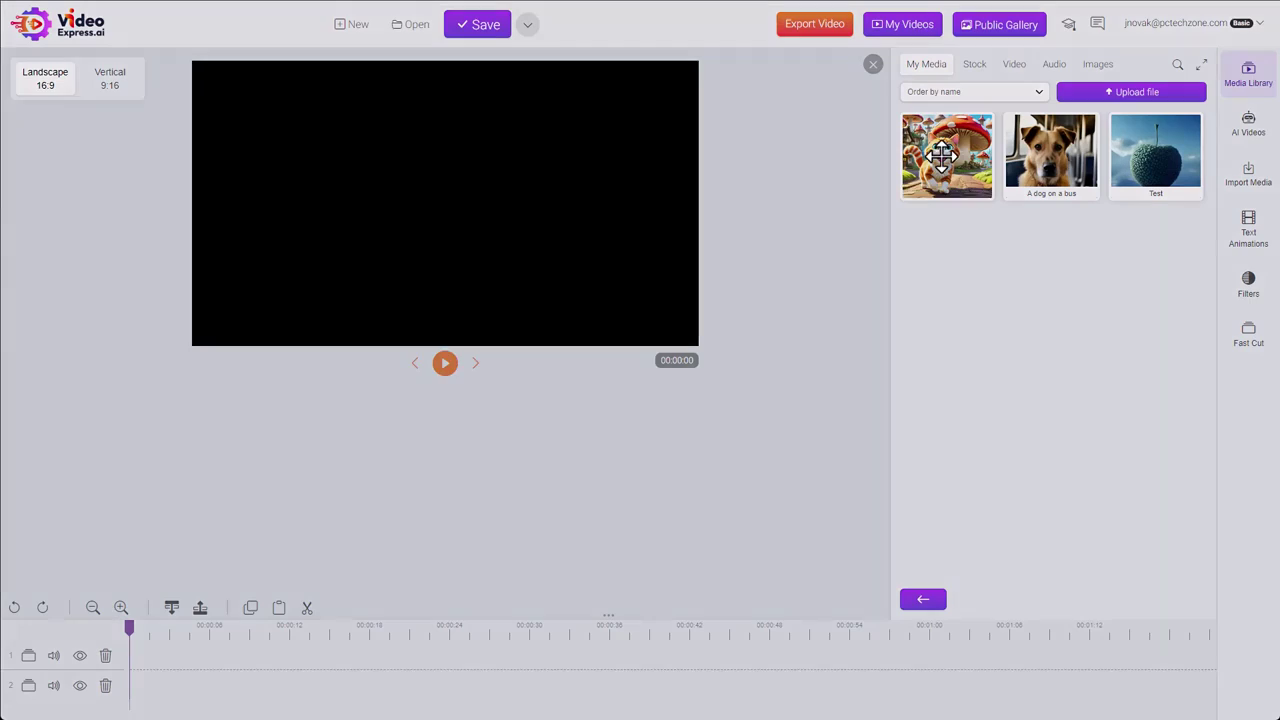